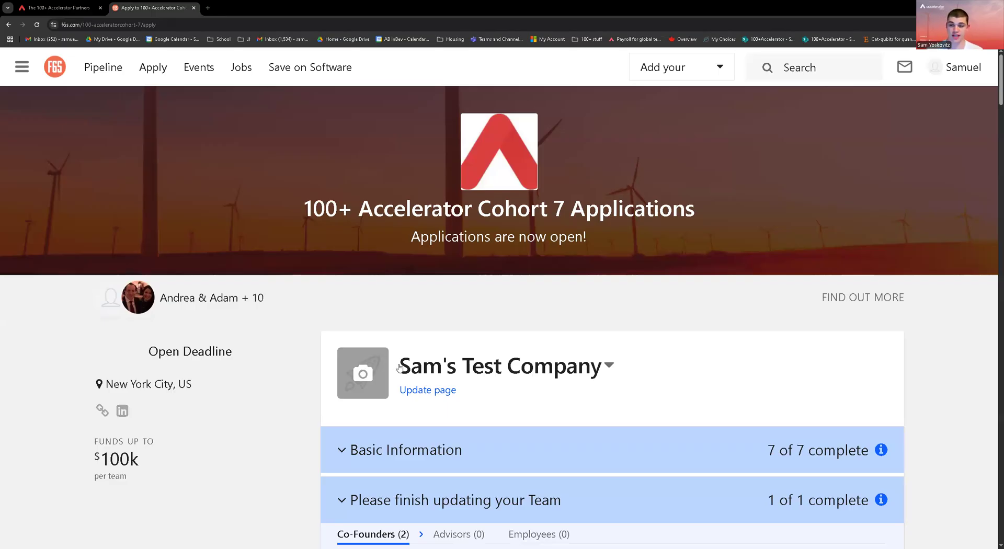
scroll(271, 439, "down", 8)
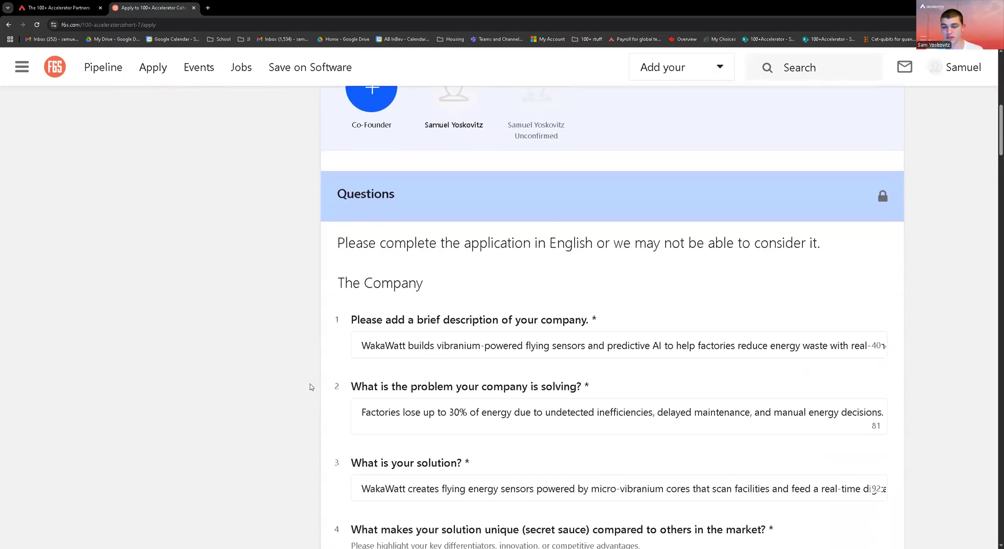
scroll(311, 390, "down", 3)
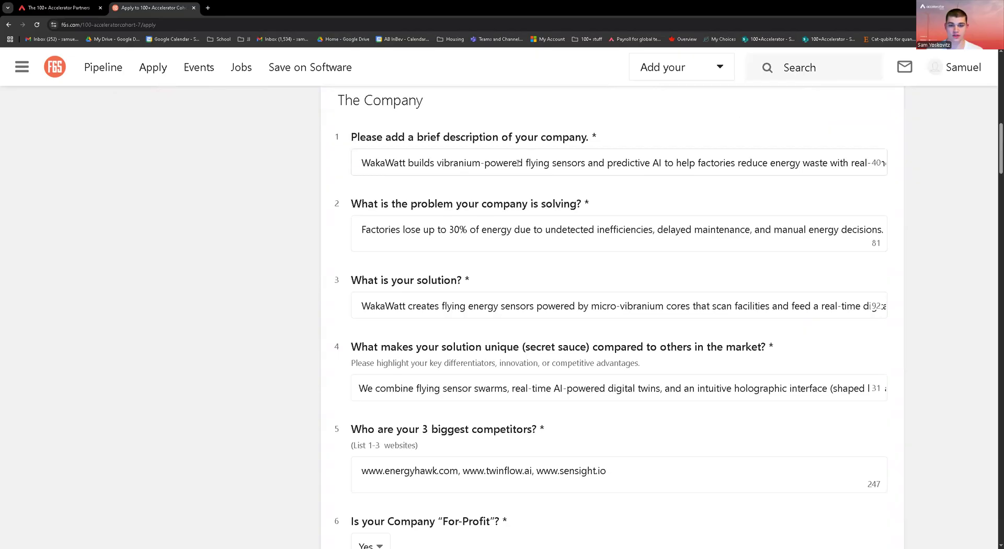
left_click(518, 163)
left_click_drag(482, 162, 413, 162)
left_click(267, 294)
scroll(266, 294, "down", 3)
scroll(308, 319, "down", 3)
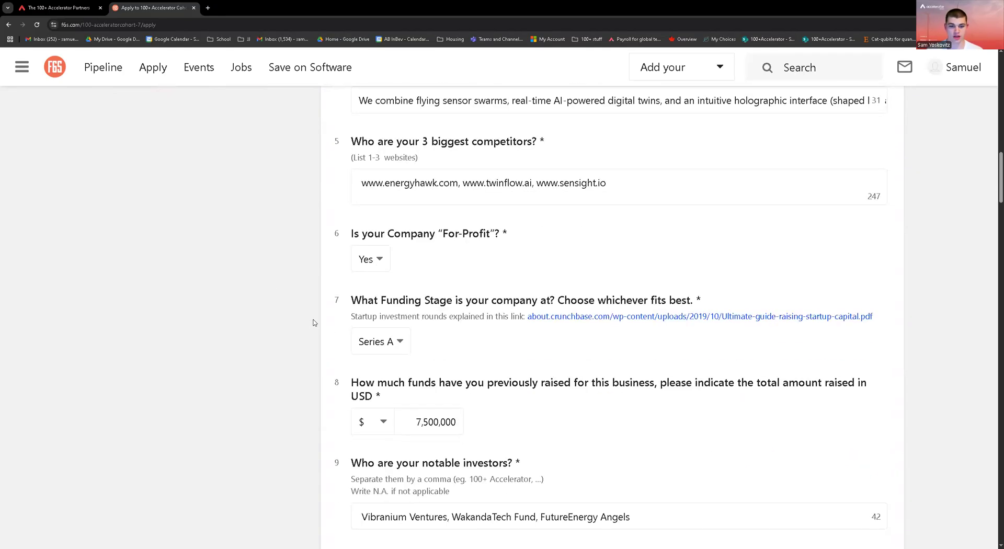
scroll(314, 323, "down", 1)
left_click(393, 289)
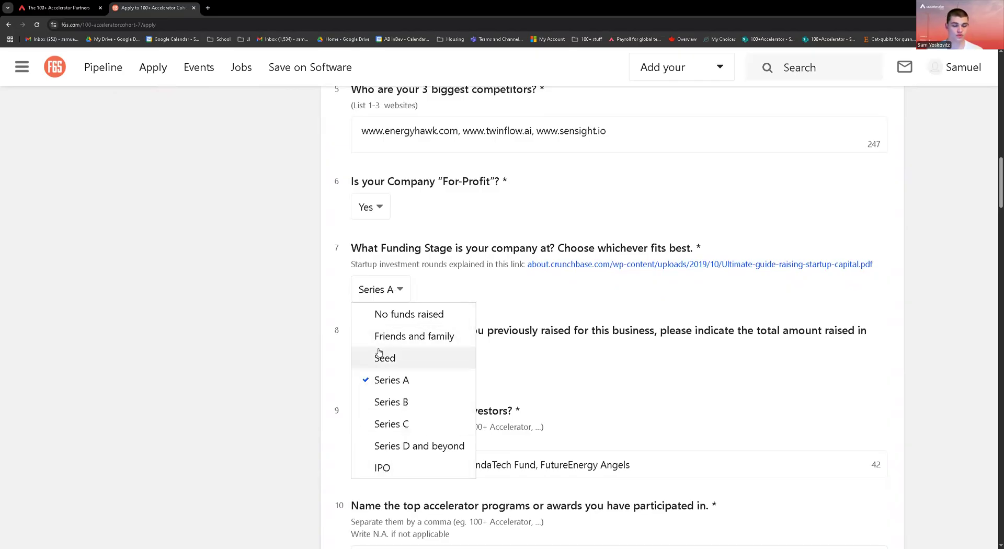
scroll(302, 325, "down", 1)
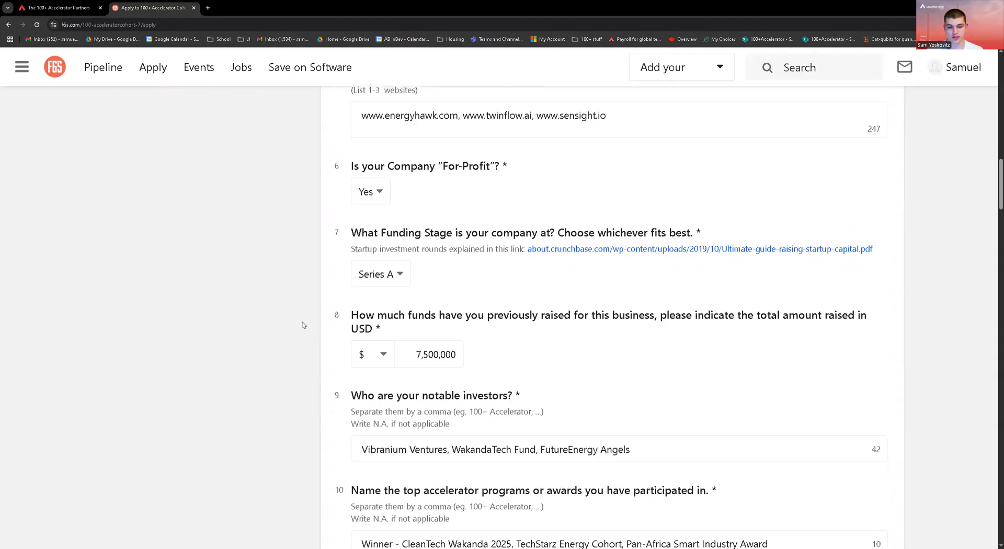
scroll(302, 324, "down", 3)
scroll(422, 240, "up", 1)
left_click(422, 220)
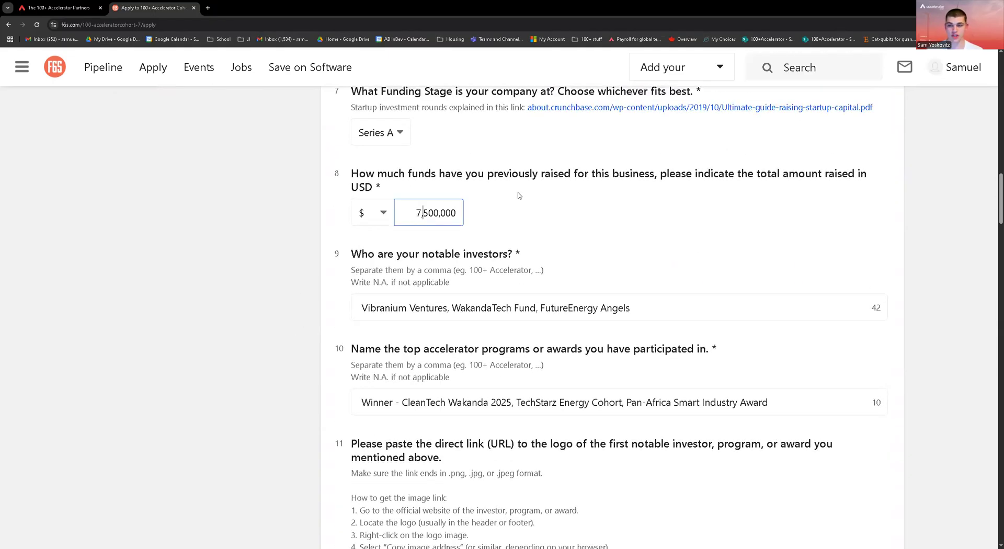
left_click(257, 278)
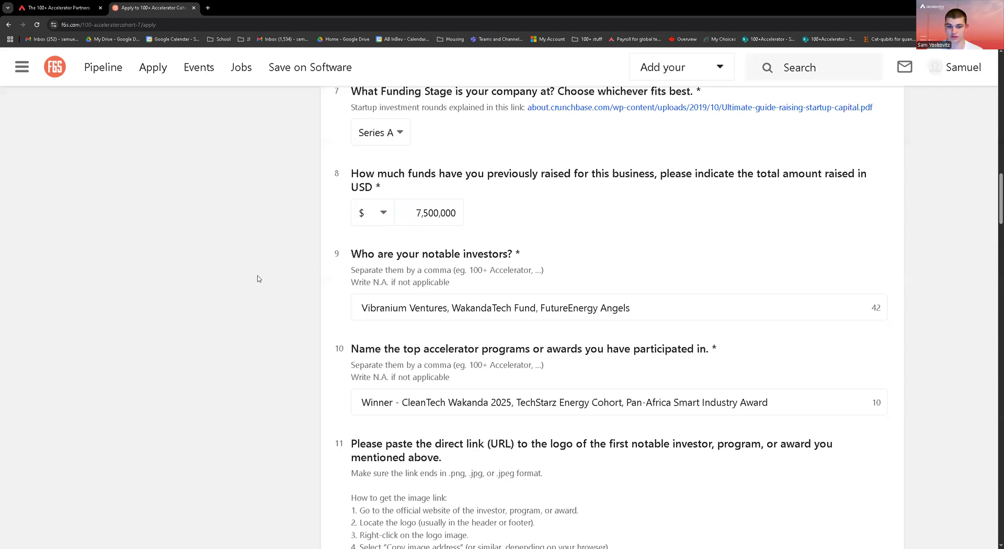
scroll(297, 324, "down", 5)
scroll(298, 321, "down", 15)
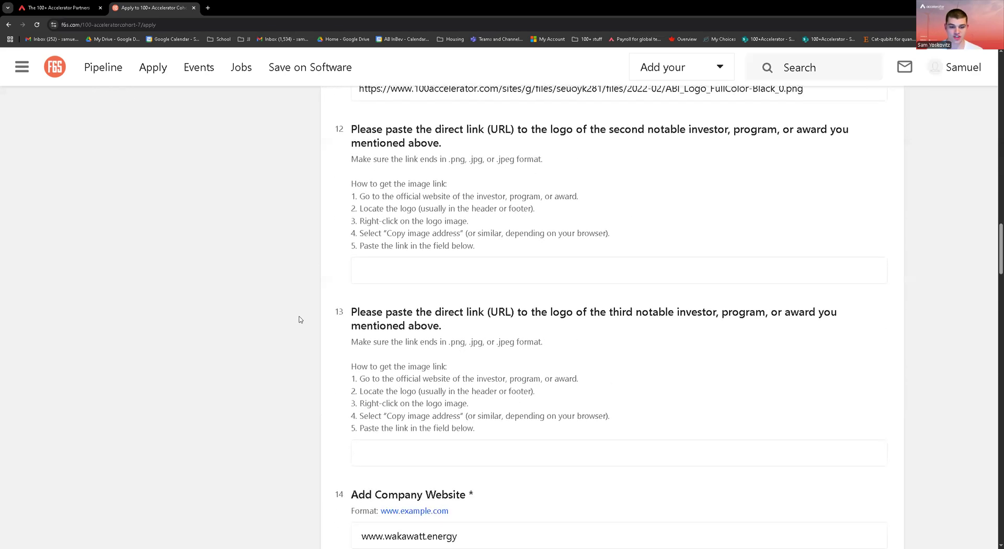
Untick both video URL options, then re-tick URL video 1 to restore its link field
scroll(308, 322, "down", 20)
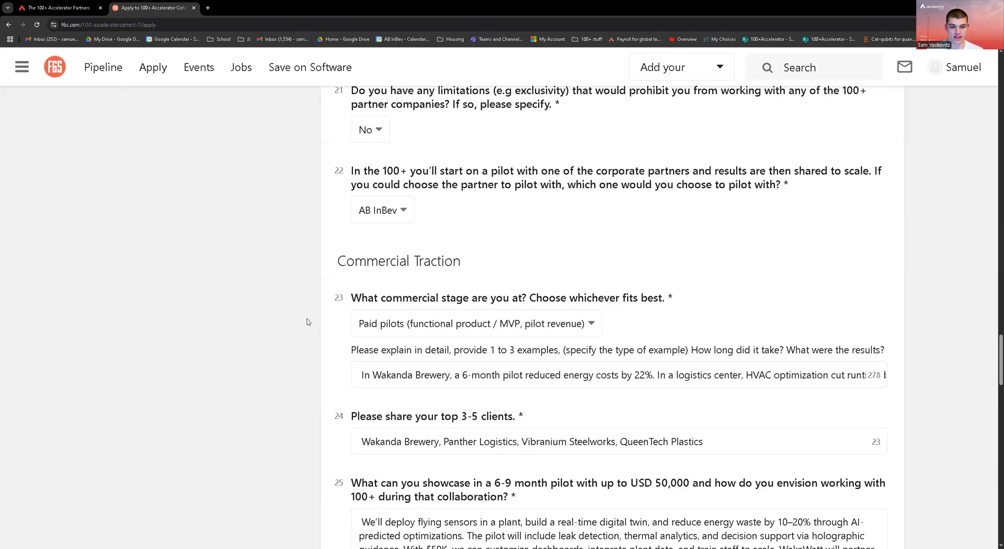
scroll(310, 321, "down", 5)
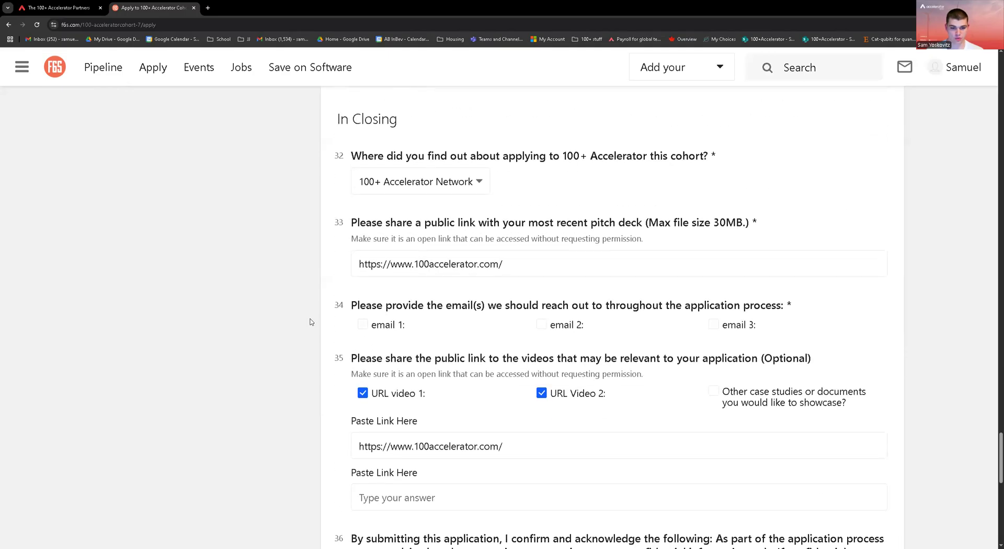
scroll(374, 314, "down", 2)
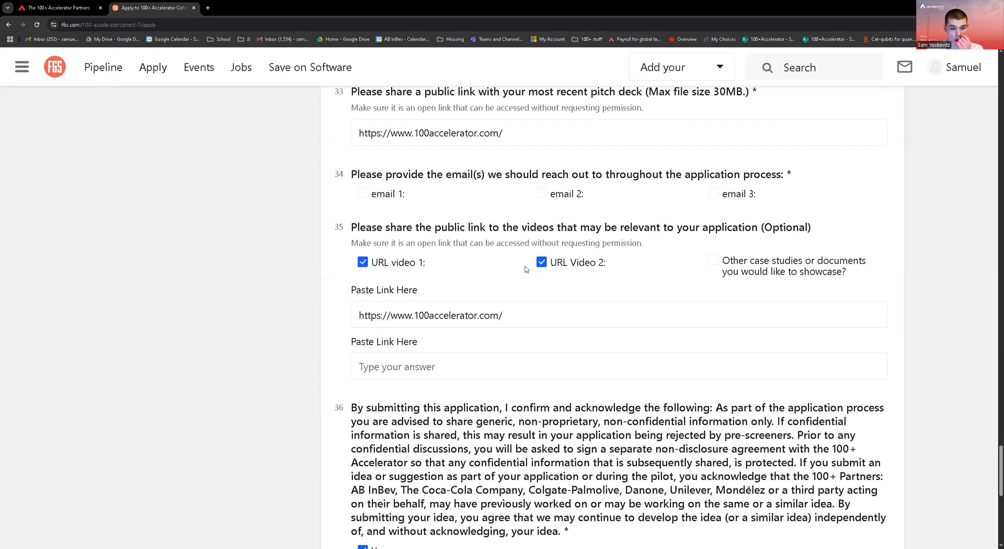
scroll(384, 198, "up", 1)
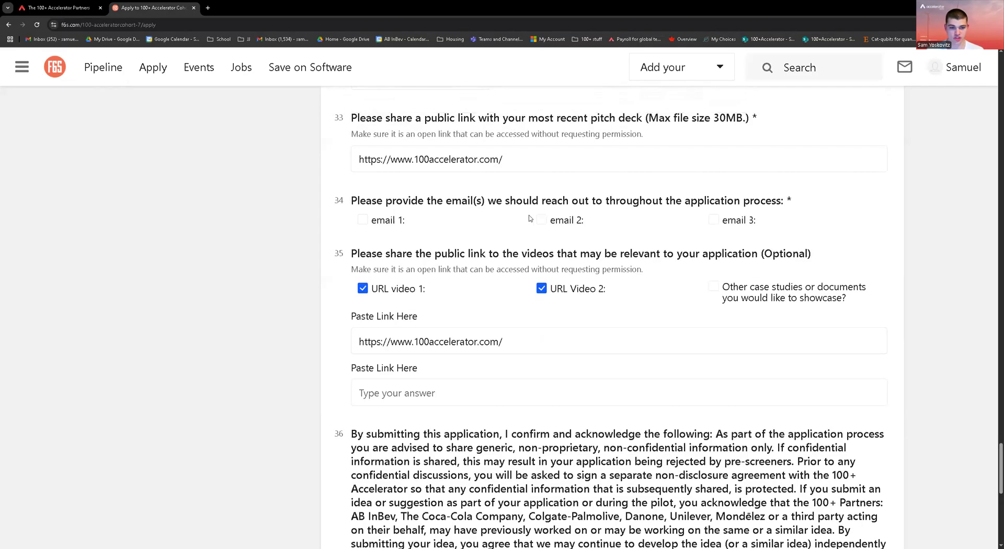
scroll(469, 277, "up", 1)
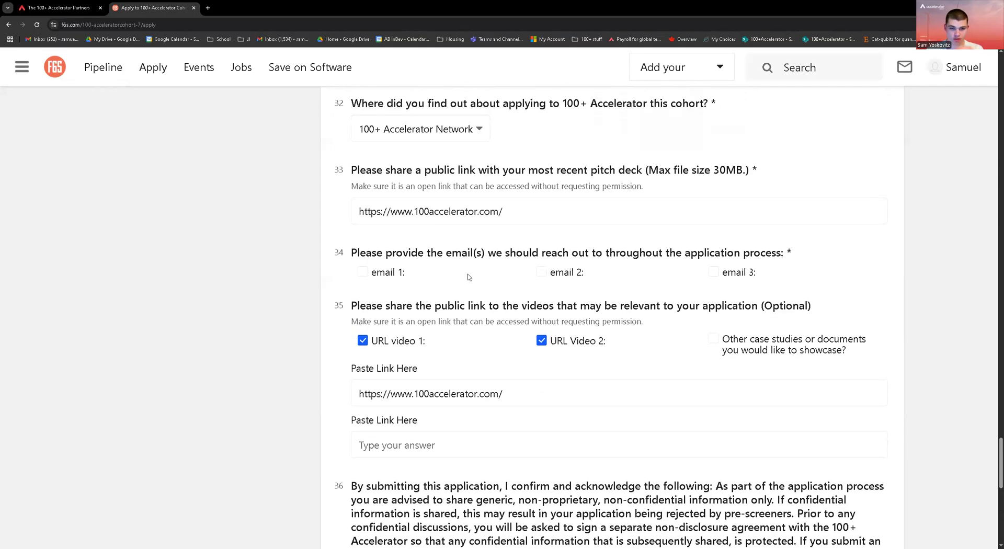
left_click(363, 342)
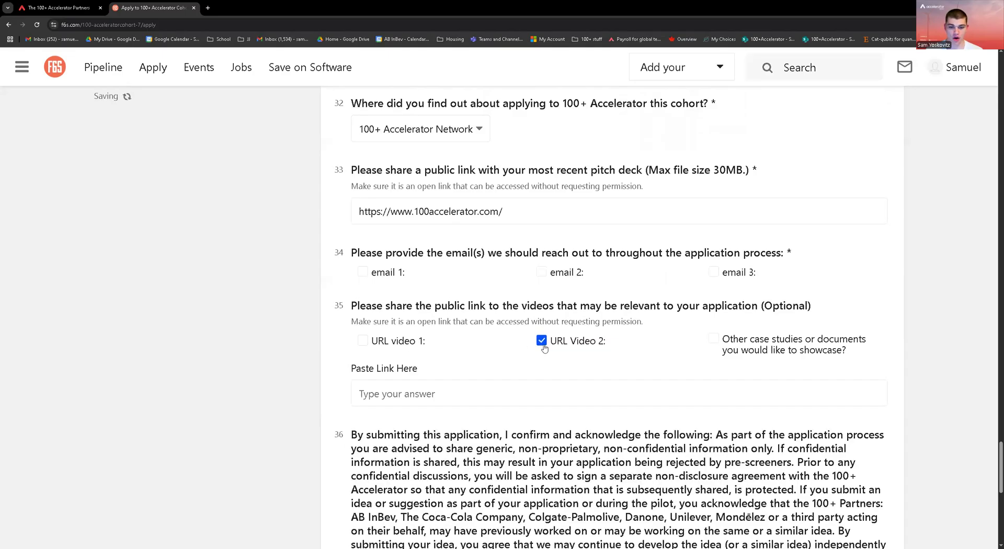
left_click(542, 342)
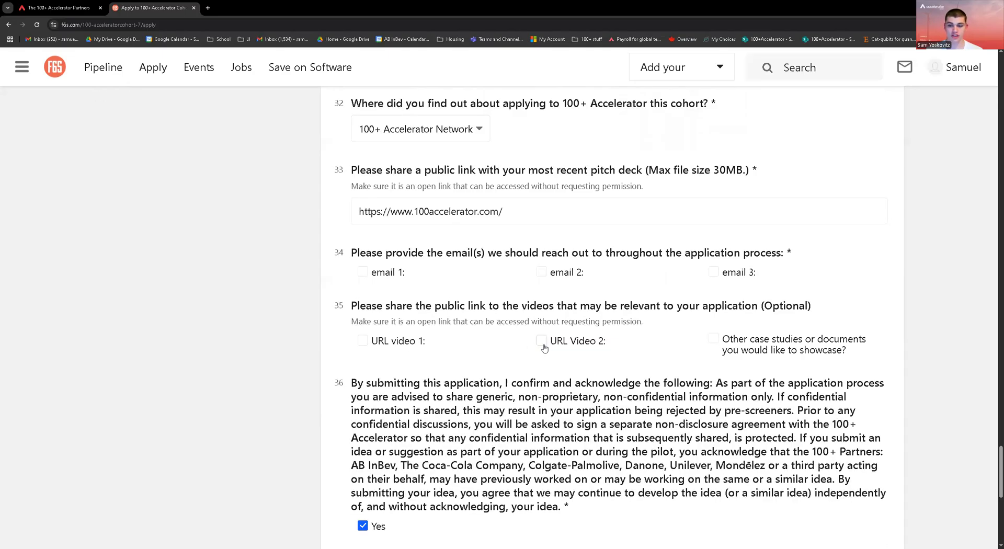
left_click(362, 342)
left_click_drag(504, 393, 293, 397)
left_click(308, 382)
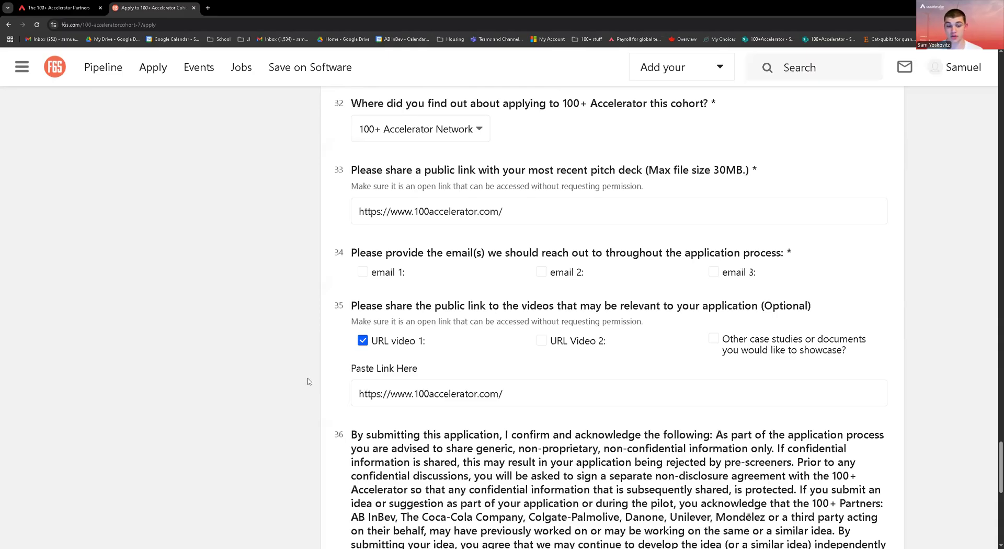
Toggle URL Video 2 and 'Other case studies or documents', leaving both unchecked without link fields
scroll(471, 393, "down", 1)
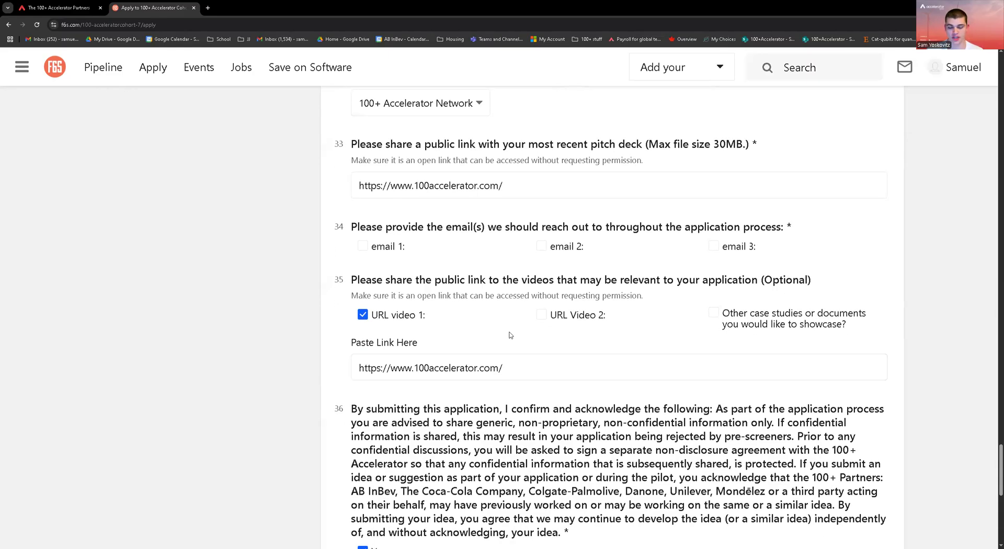
left_click(544, 317)
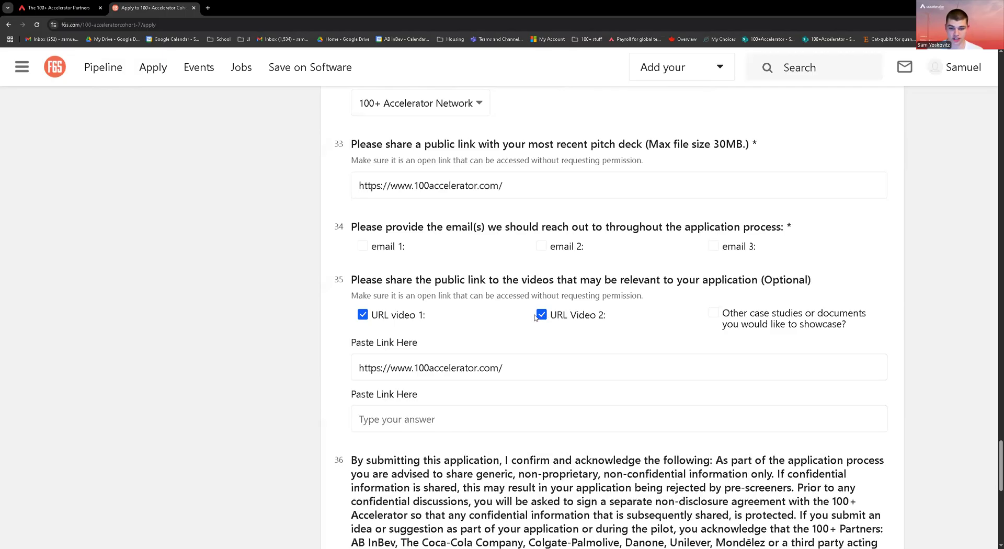
scroll(458, 421, "down", 2)
left_click(449, 366)
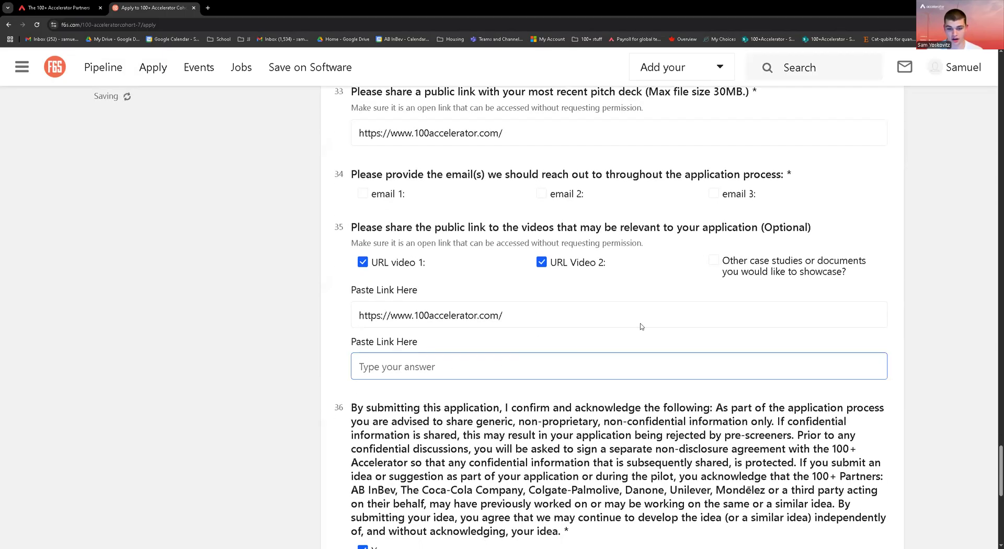
left_click(713, 260)
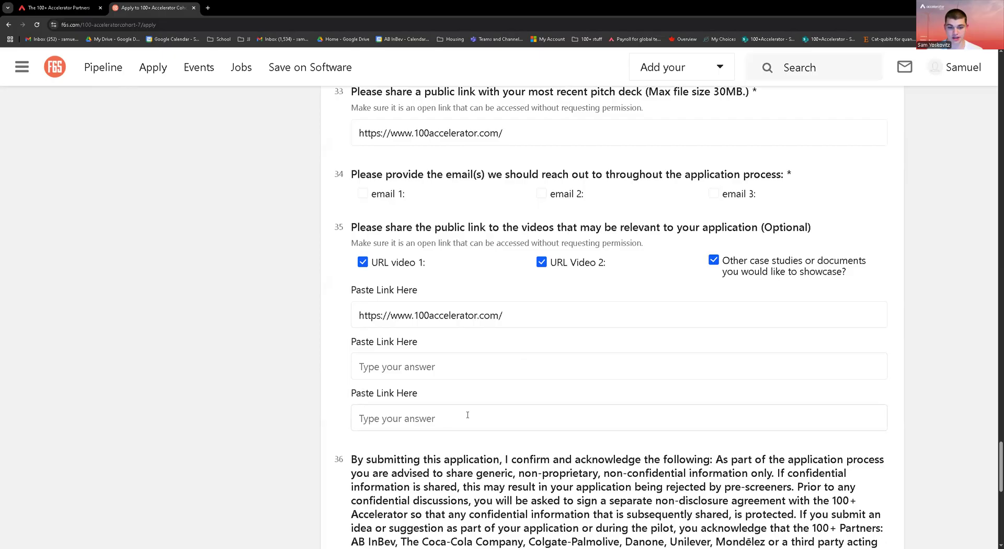
left_click(713, 258)
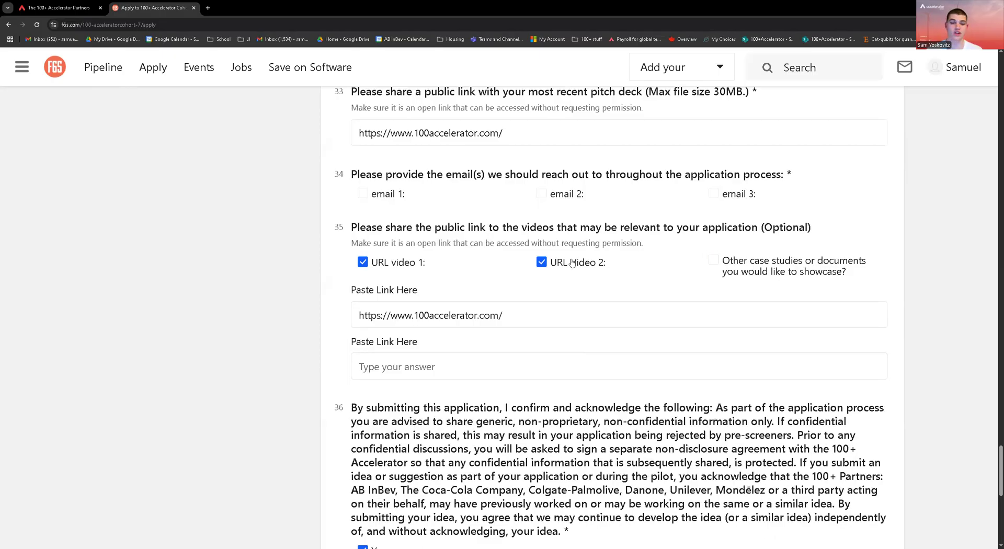
left_click(542, 263)
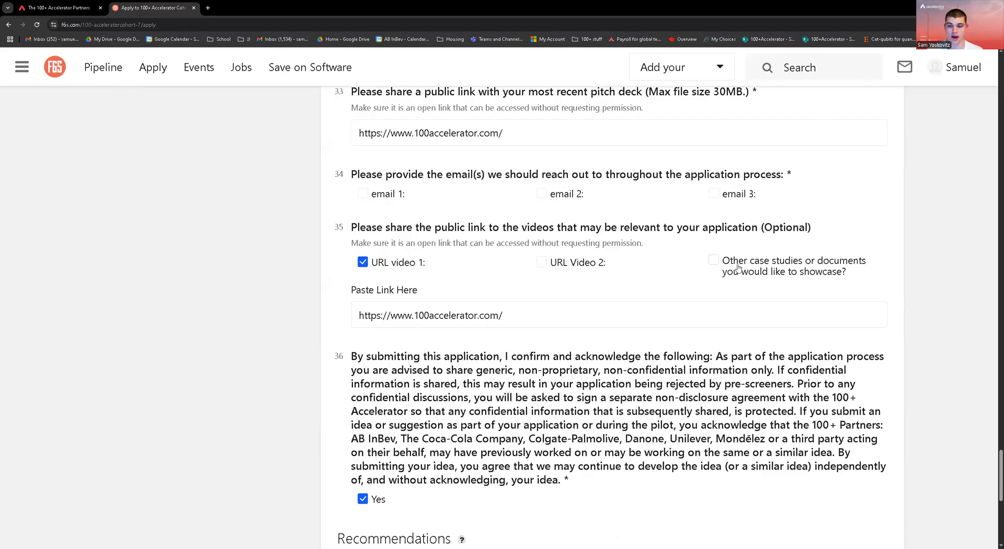
left_click(713, 262)
left_click(541, 263)
left_click(541, 263)
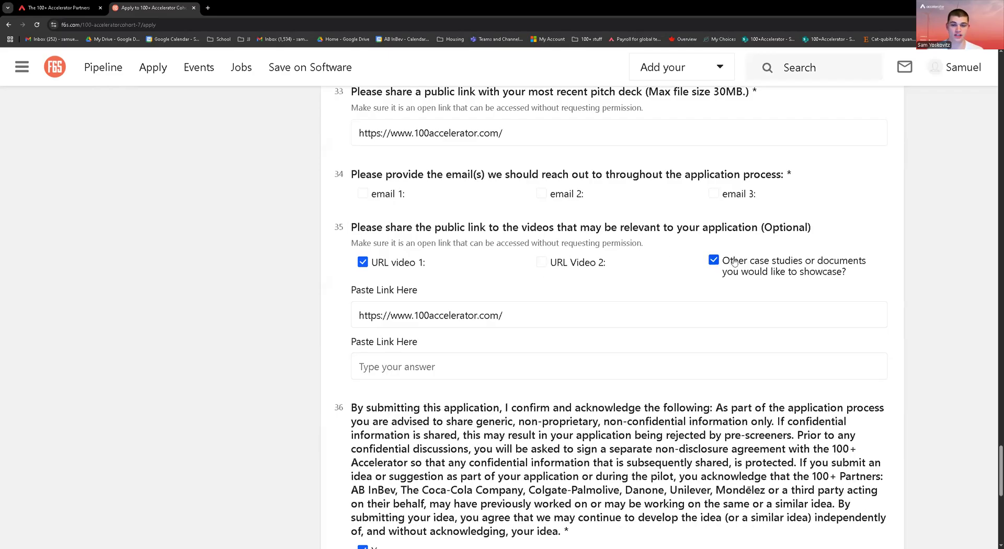
left_click(713, 262)
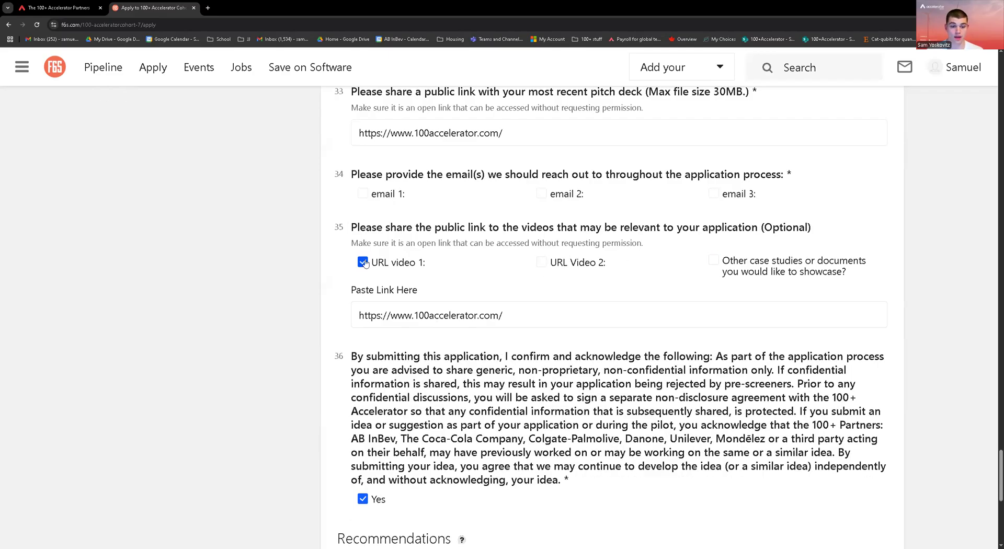
Untick URL video 1, then delete the entire logo URL in question 11
left_click(363, 262)
scroll(366, 292, "up", 5)
scroll(365, 296, "up", 15)
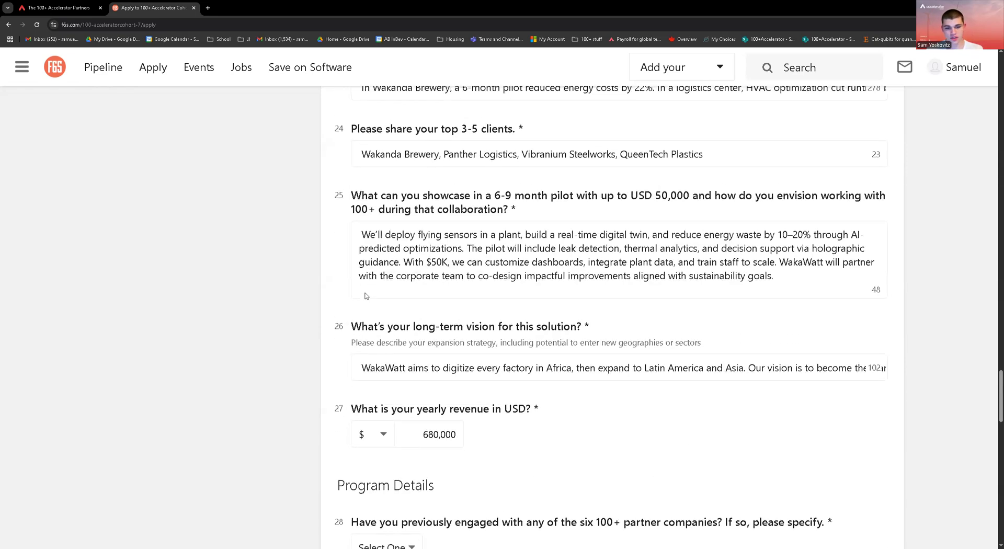
scroll(365, 296, "up", 15)
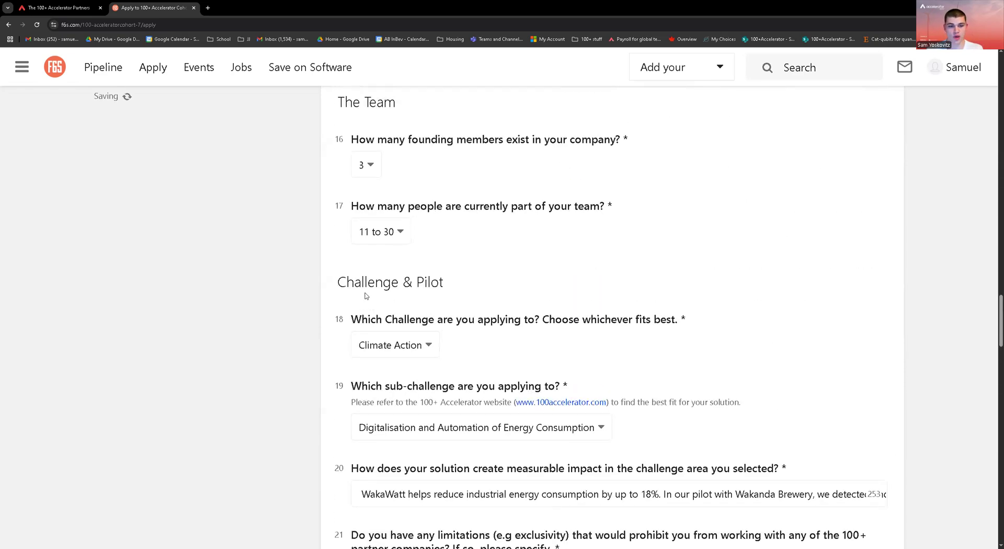
scroll(365, 296, "up", 7)
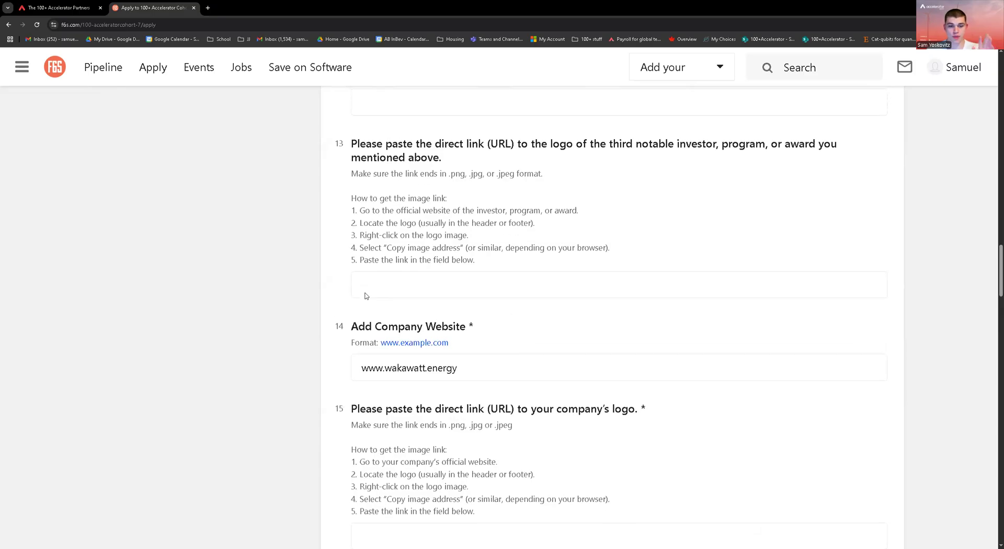
scroll(365, 296, "up", 2)
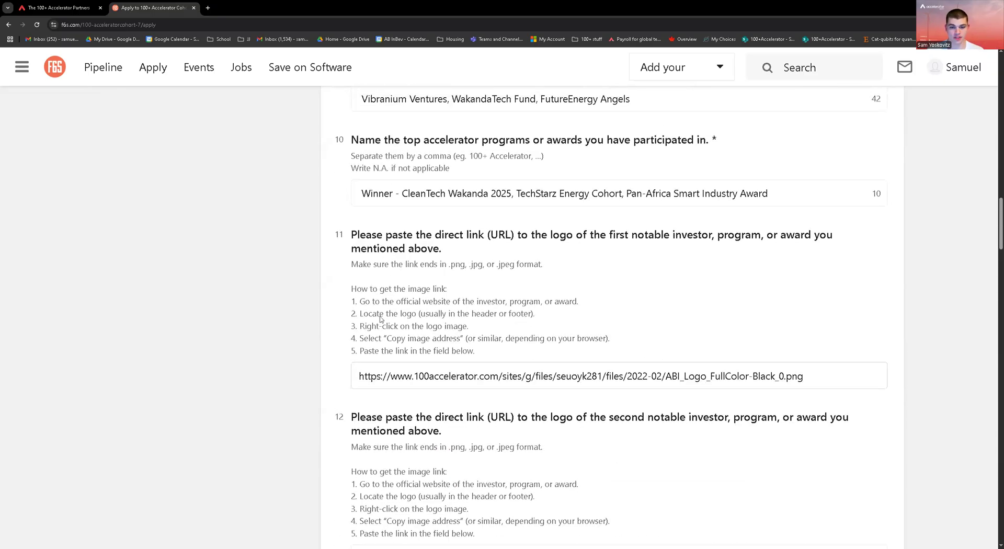
double_click(443, 377)
key("BackSpace")
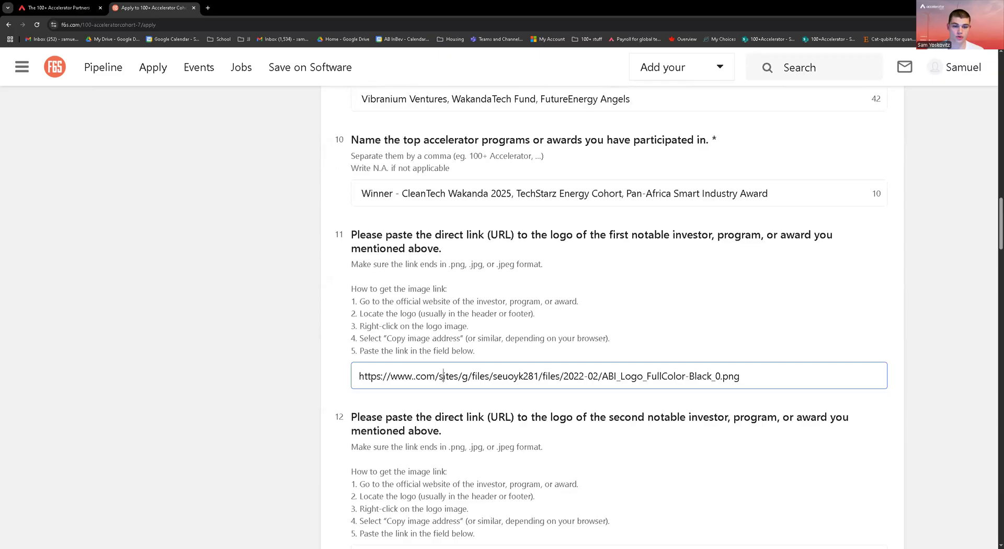
key("ctrl+a")
key("BackSpace")
Highlight the notable investors and accelerator programs questions and their filled-in answers
scroll(443, 377, "up", 2)
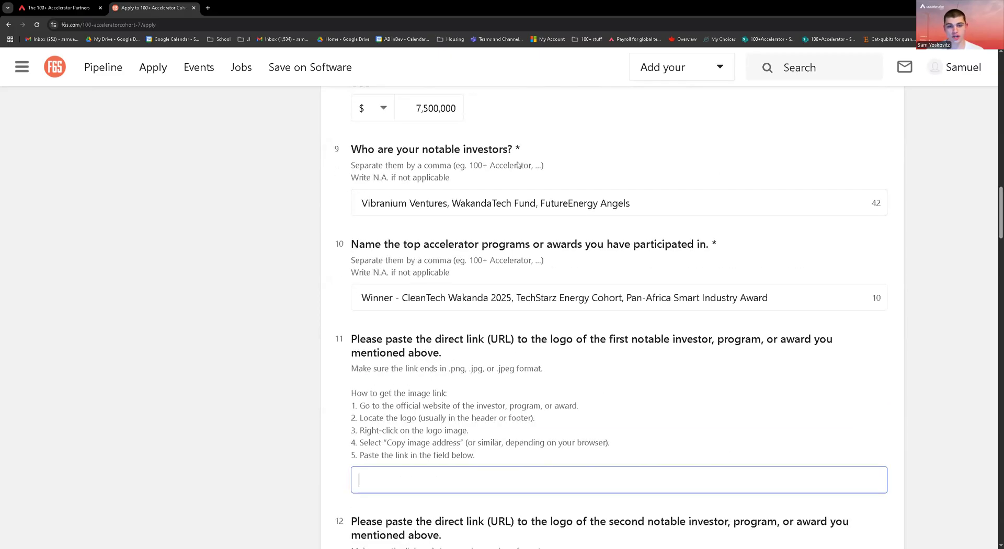
left_click_drag(351, 149, 507, 150)
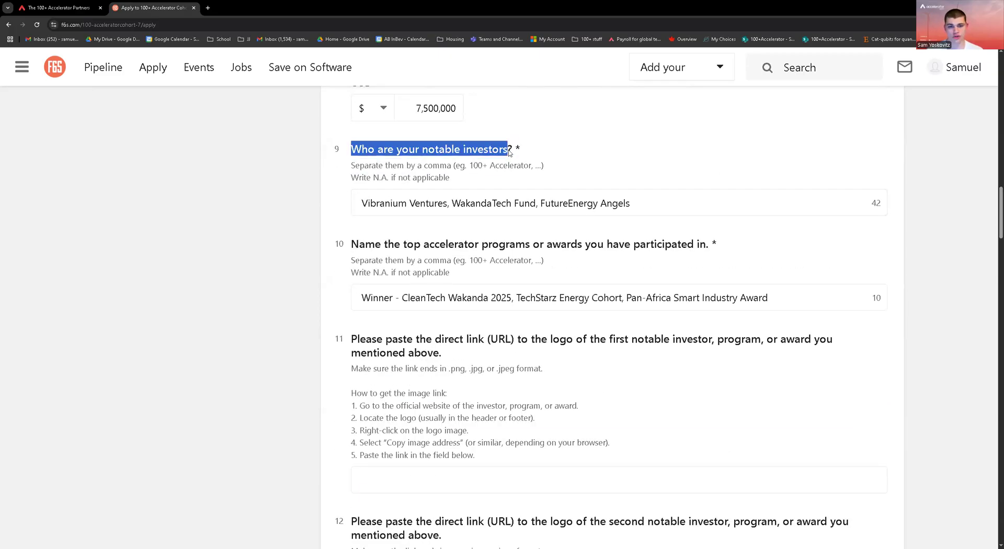
left_click_drag(352, 244, 713, 245)
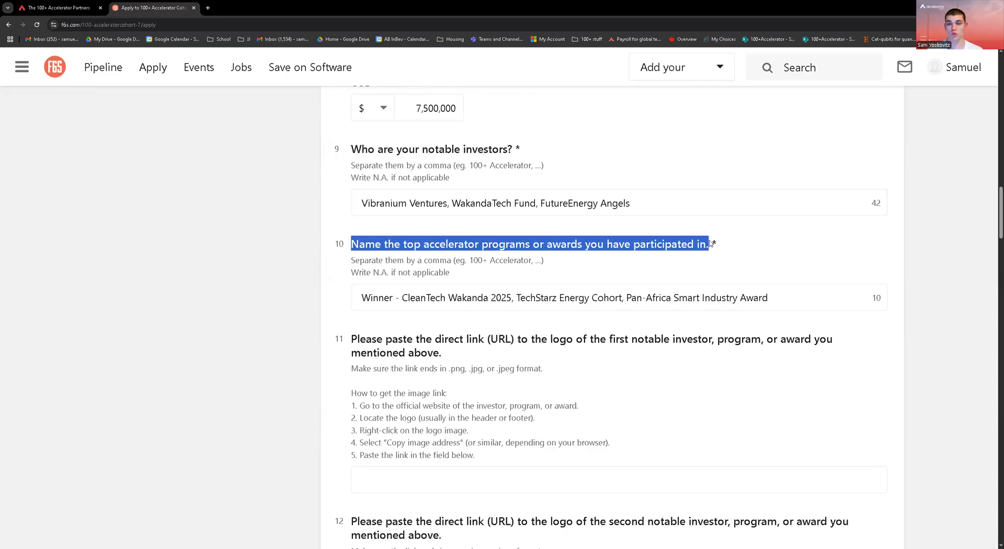
left_click(786, 257)
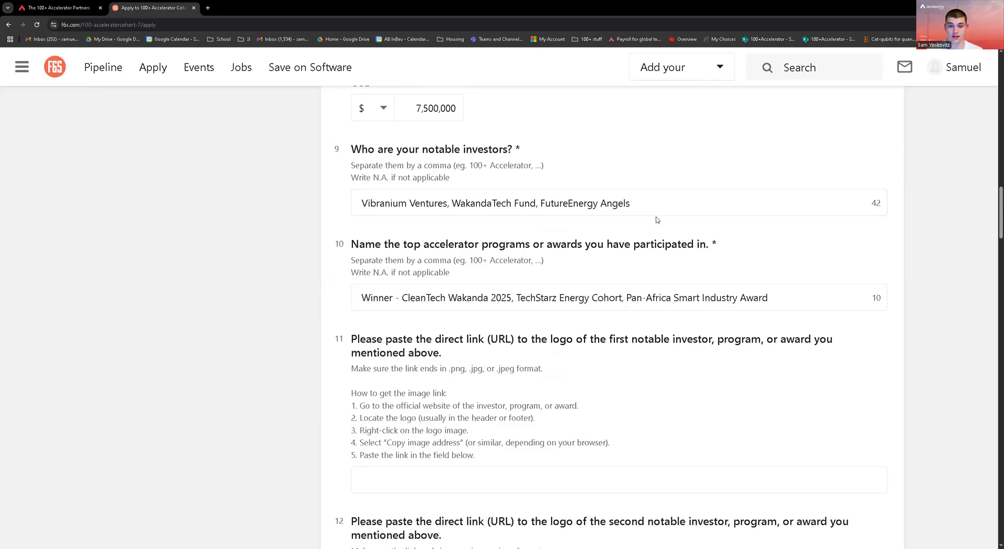
left_click_drag(708, 204, 296, 202)
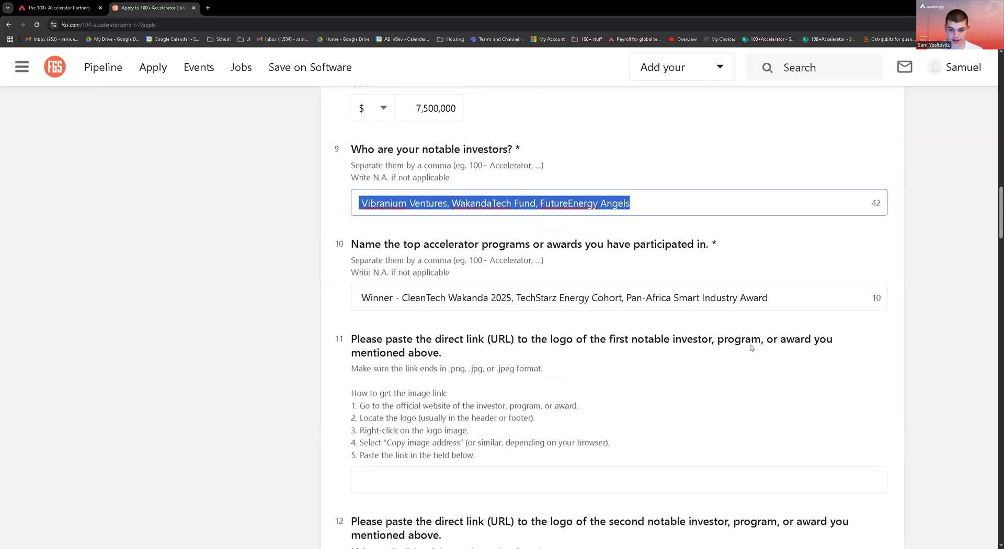
left_click_drag(782, 298, 321, 284)
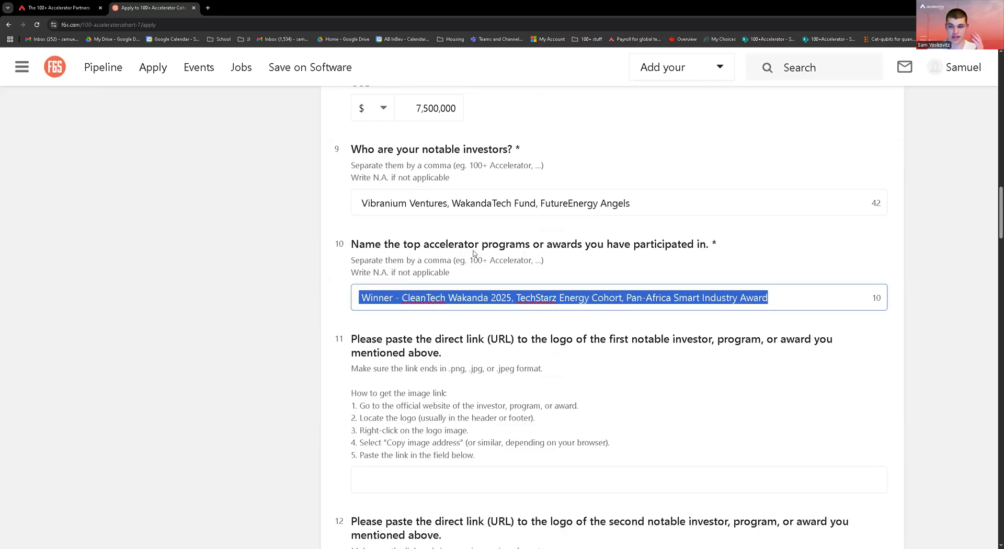
Highlight the logo instructions: right-click the logo and copy its image address
left_click(474, 254)
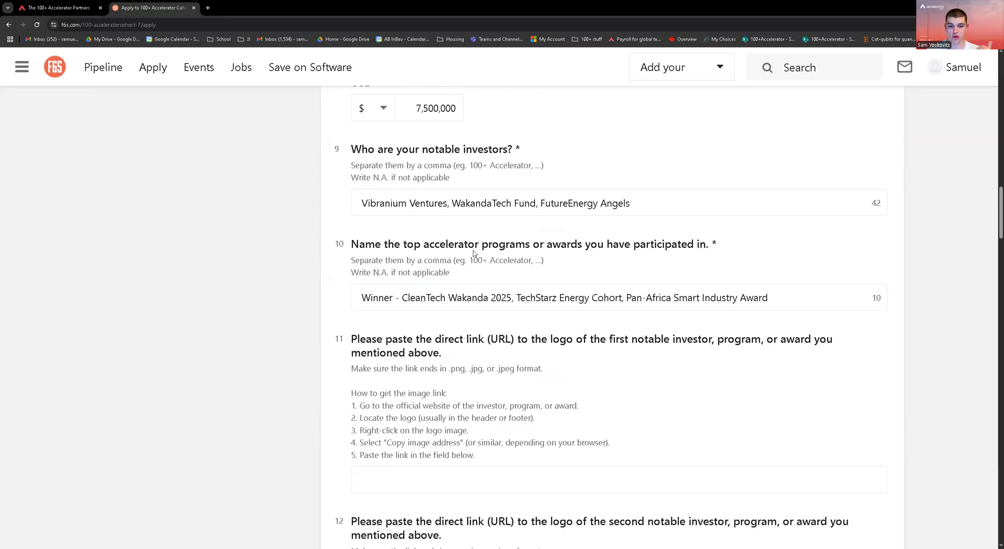
scroll(478, 261, "down", 3)
scroll(479, 264, "down", 2)
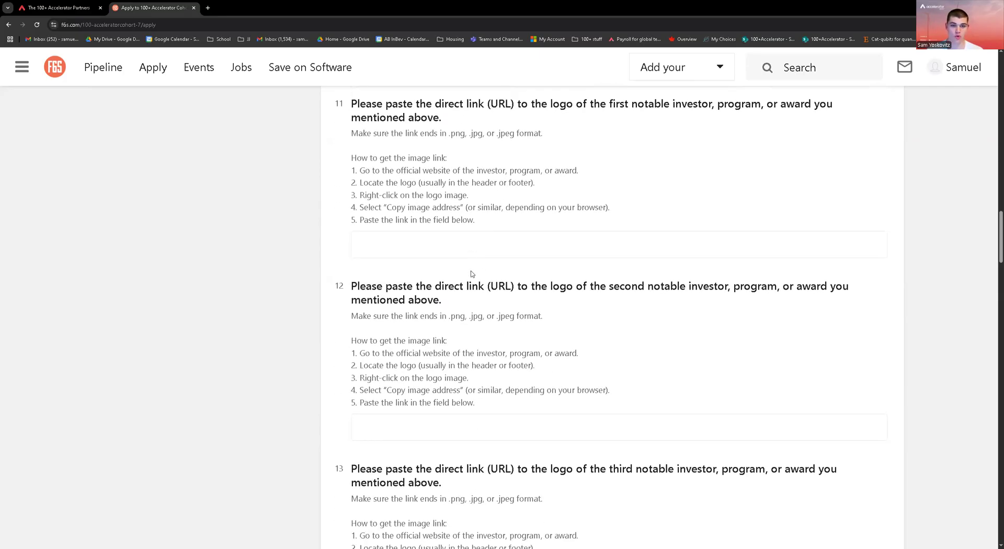
scroll(471, 274, "up", 1)
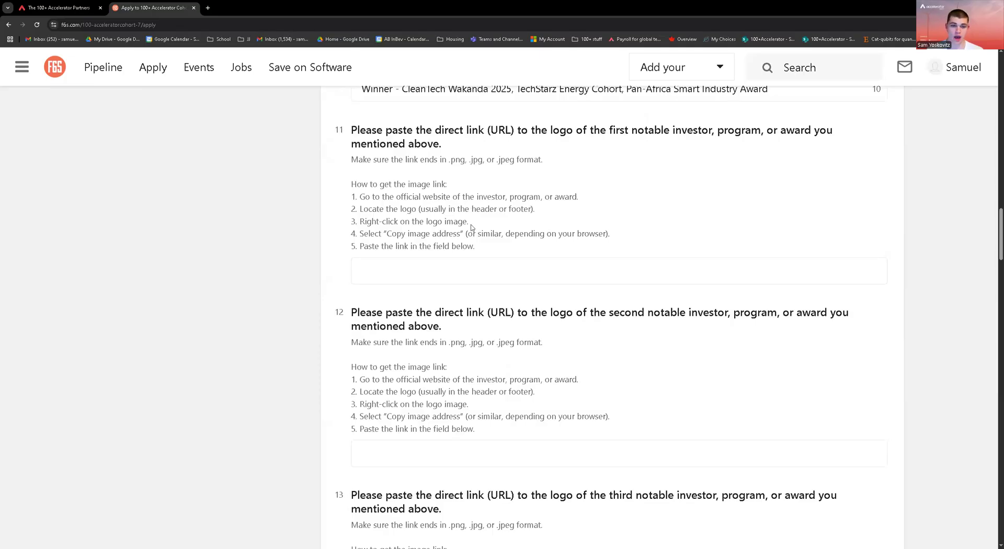
left_click_drag(360, 198, 490, 210)
left_click(389, 227)
left_click_drag(371, 227, 444, 226)
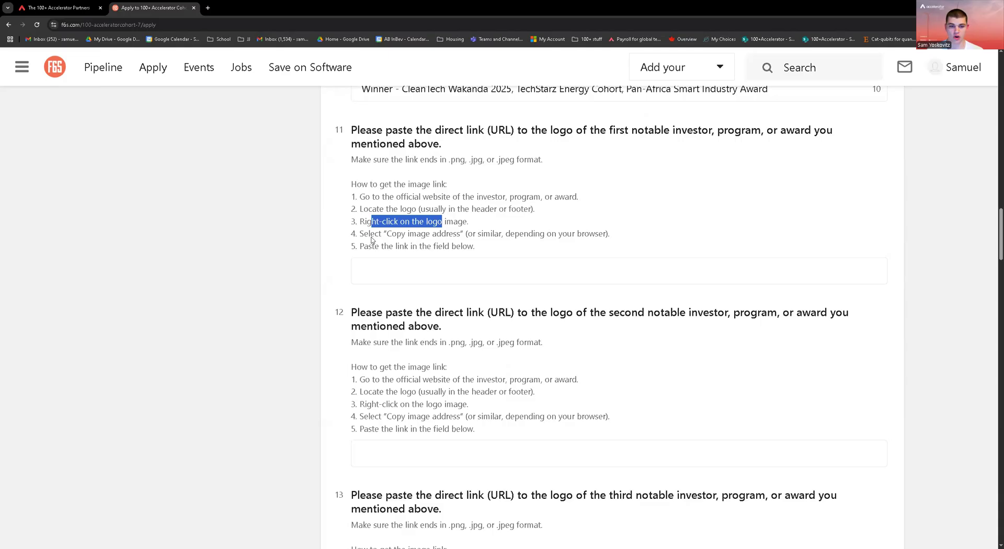
left_click_drag(382, 234, 465, 238)
Put the caret in the first logo URL field and switch to the partners page
left_click(441, 281)
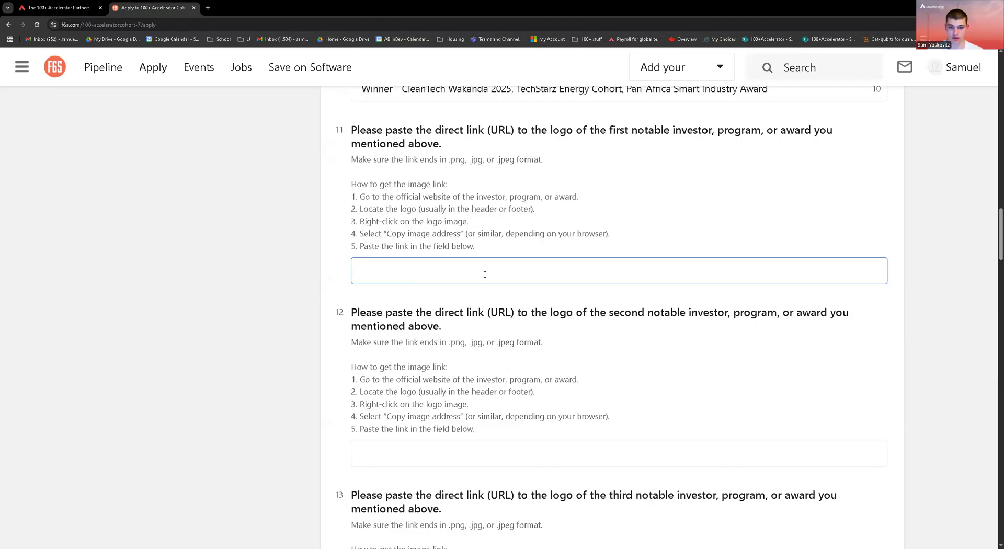
scroll(502, 283, "up", 1)
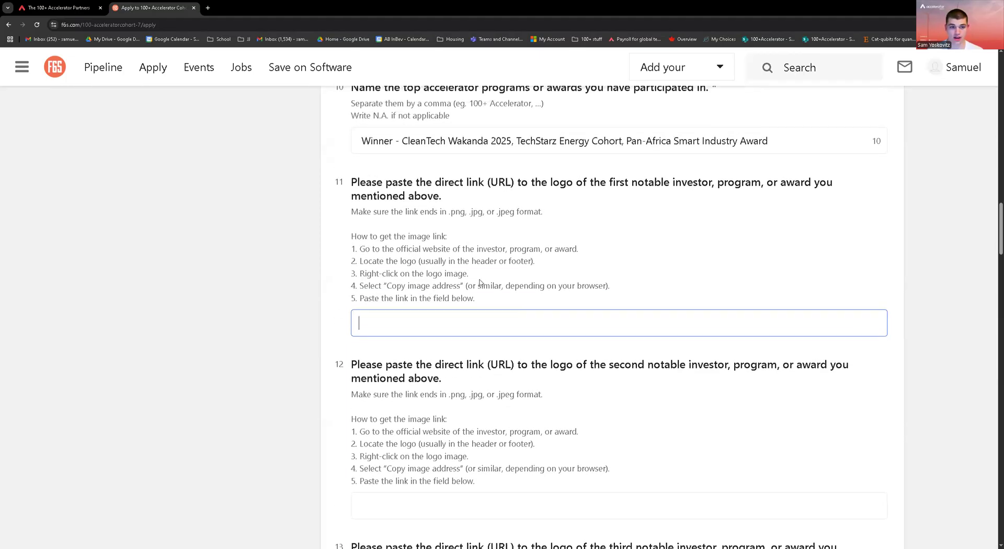
left_click(53, 4)
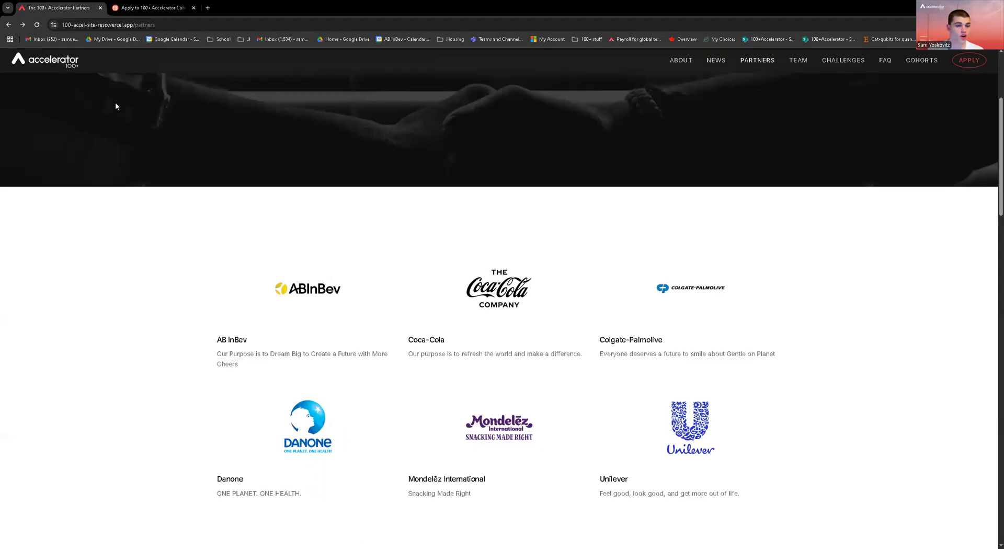
Copy the AB InBev logo's image address and paste it into question 11's logo field
right_click(318, 288)
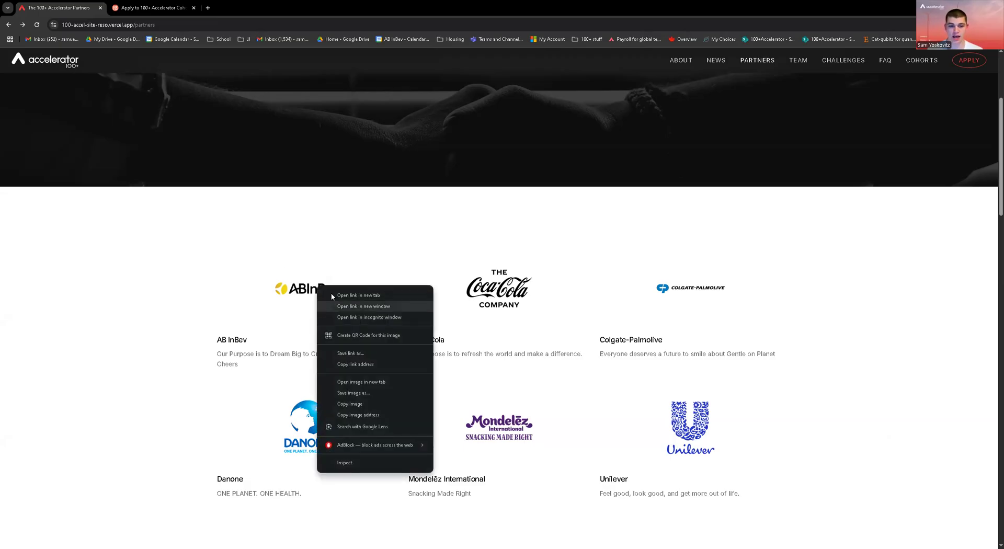
left_click(377, 415)
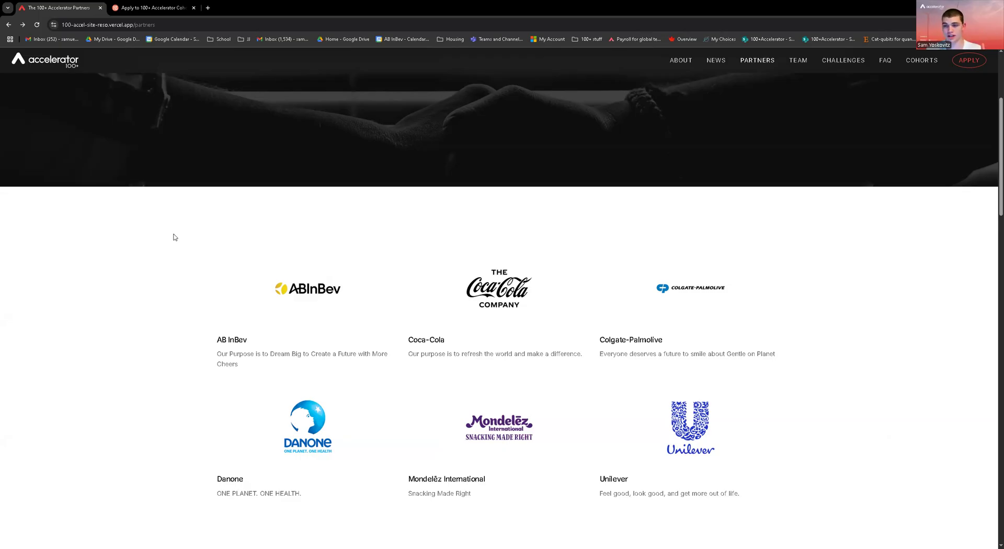
right_click(289, 288)
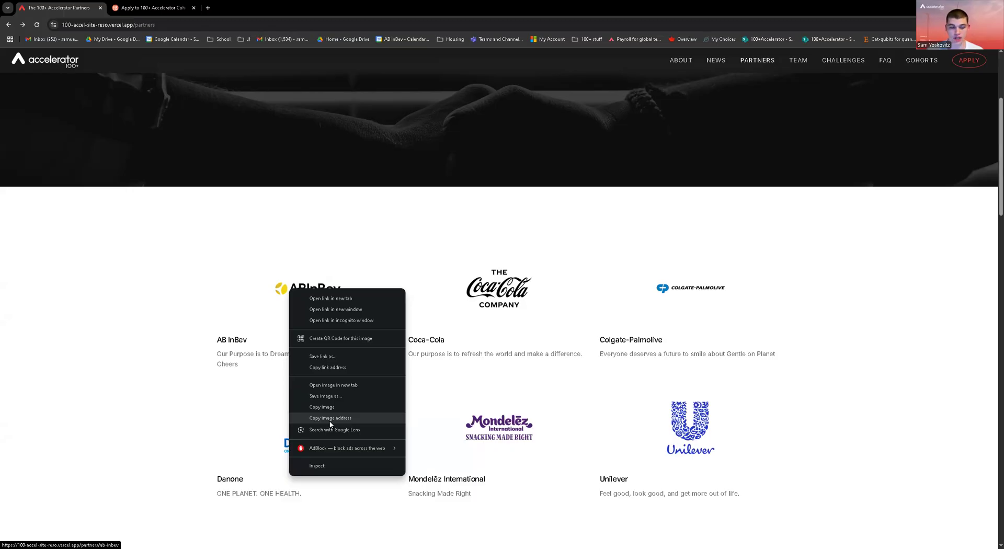
left_click(130, 3)
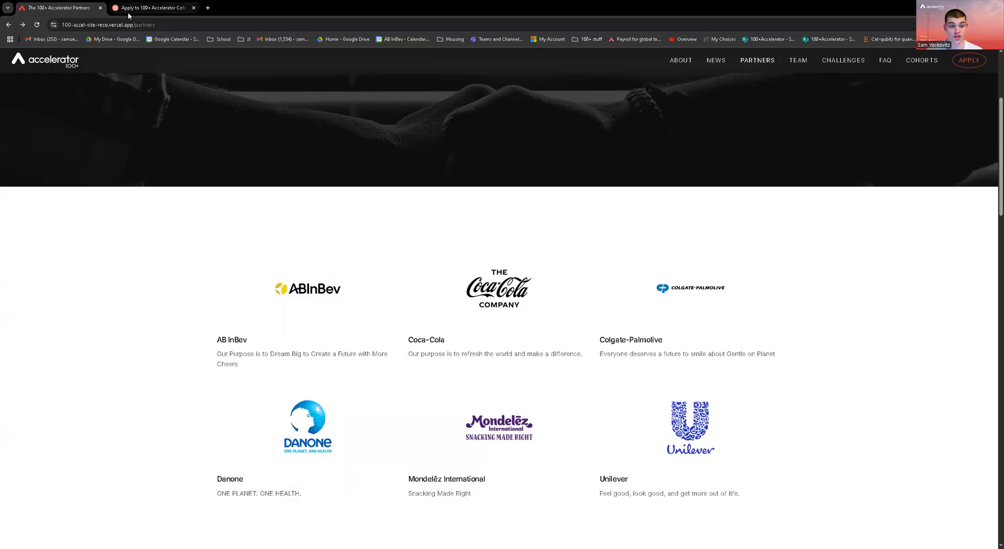
right_click(319, 293)
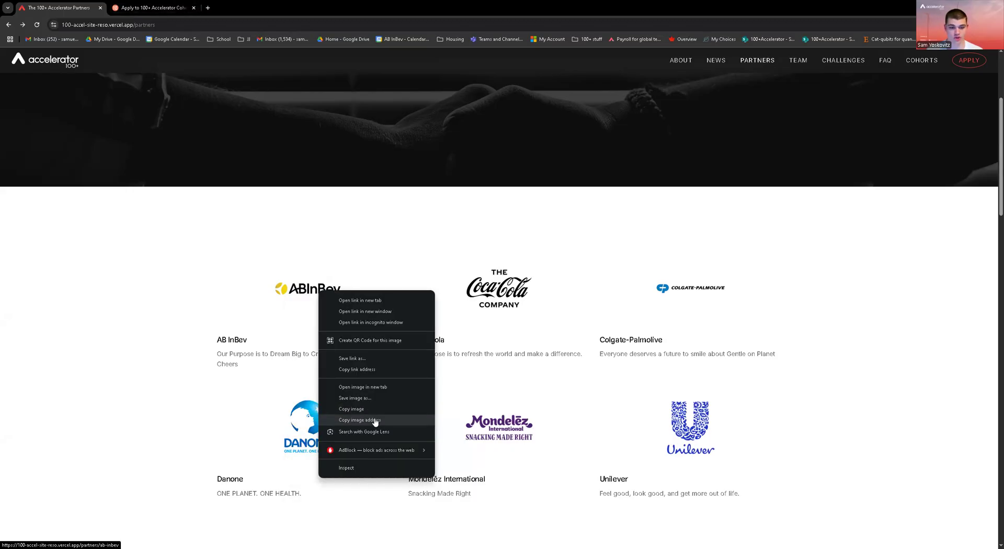
left_click(152, 8)
left_click(416, 325)
key("ctrl+v")
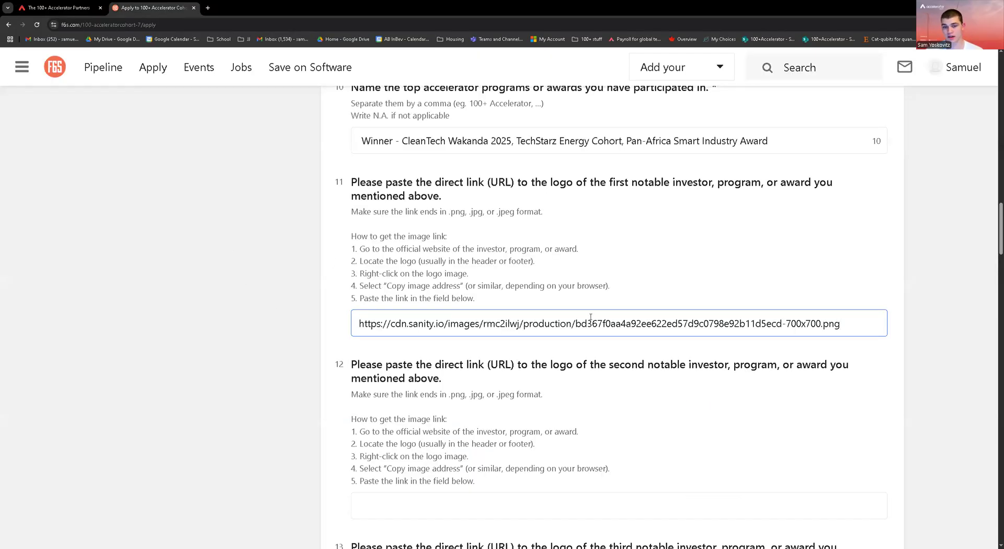
left_click_drag(840, 324, 821, 324)
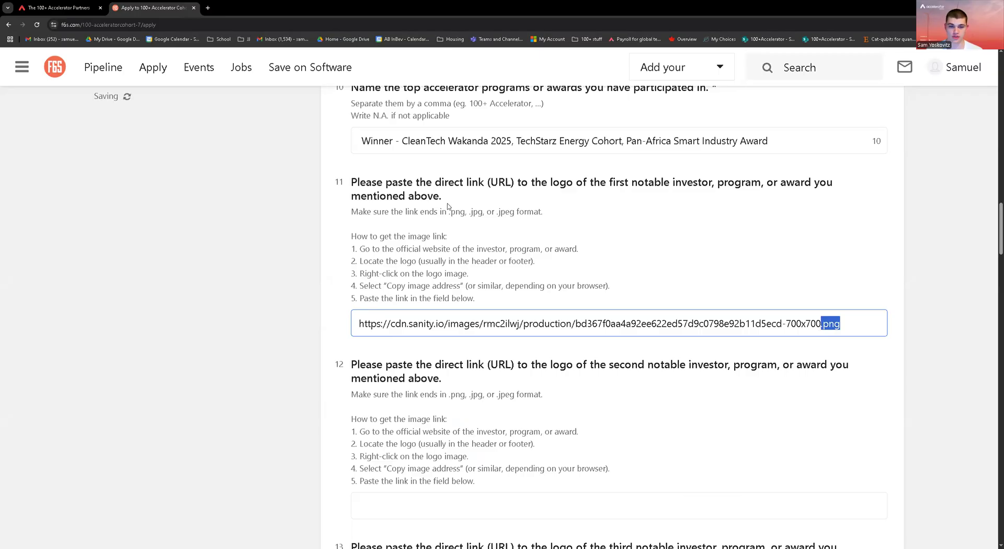
left_click_drag(351, 214, 552, 217)
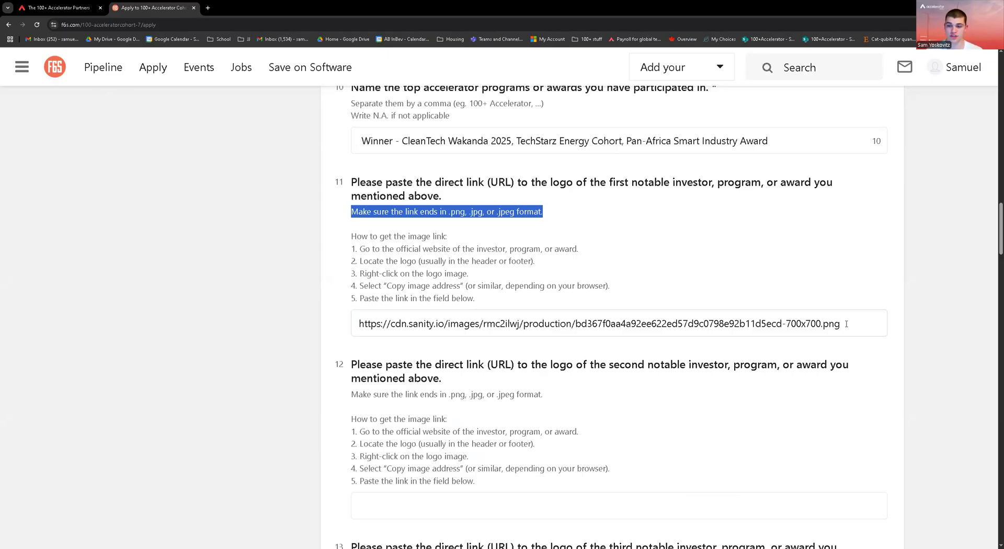
left_click_drag(847, 324, 821, 324)
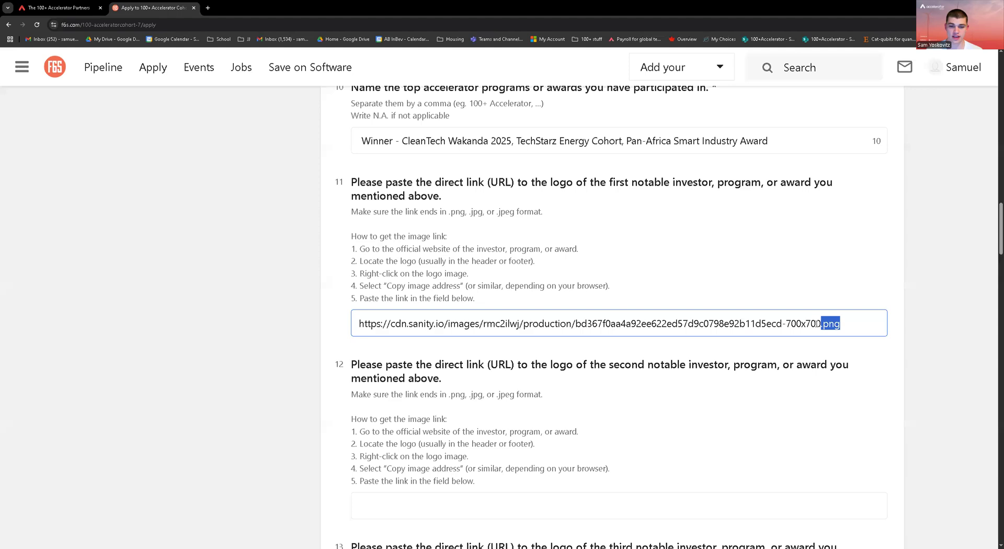
left_click(749, 256)
scroll(718, 244, "down", 15)
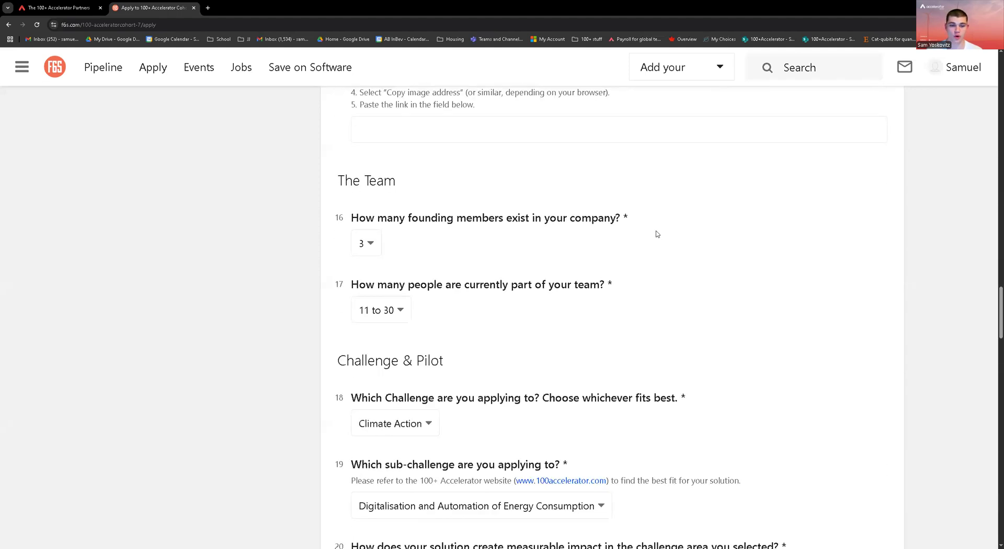
Show the Challenge list and close it, keeping Climate Action selected
scroll(636, 246, "down", 4)
scroll(634, 248, "up", 1)
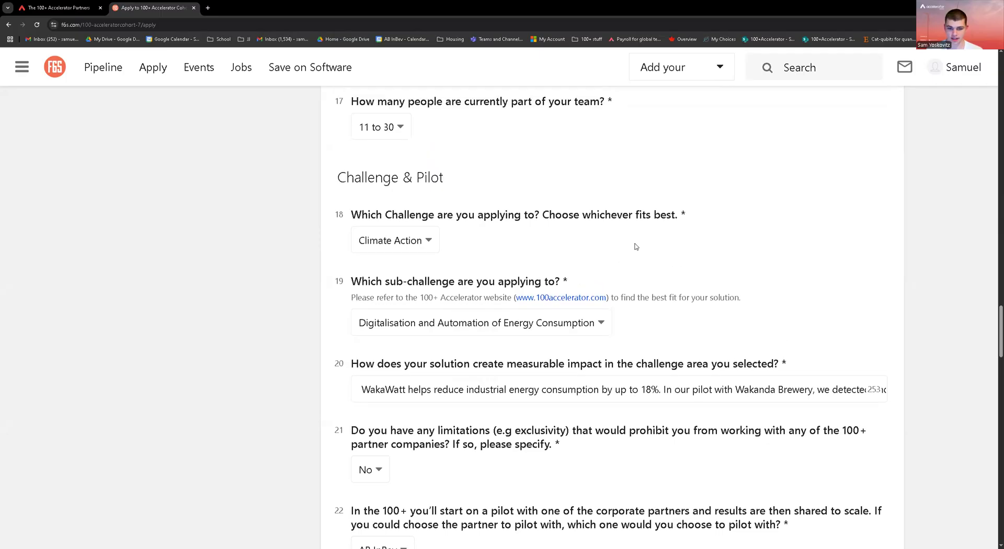
scroll(632, 256, "down", 1)
left_click_drag(359, 212, 553, 270)
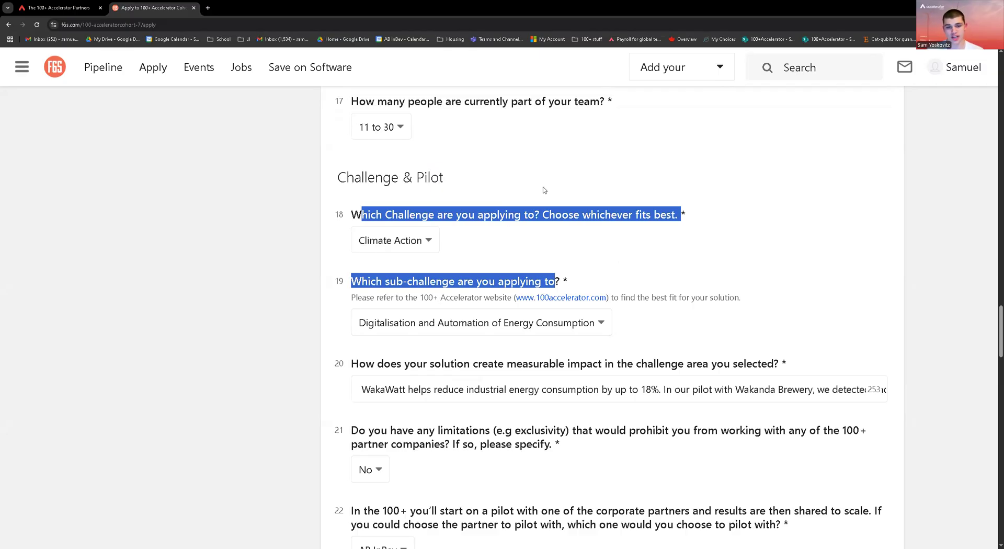
left_click(353, 216)
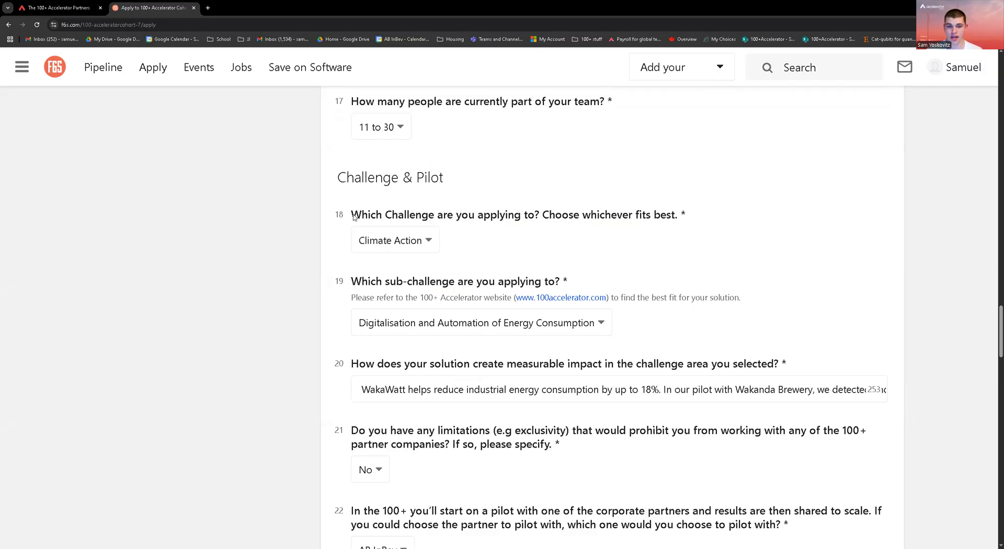
left_click(366, 242)
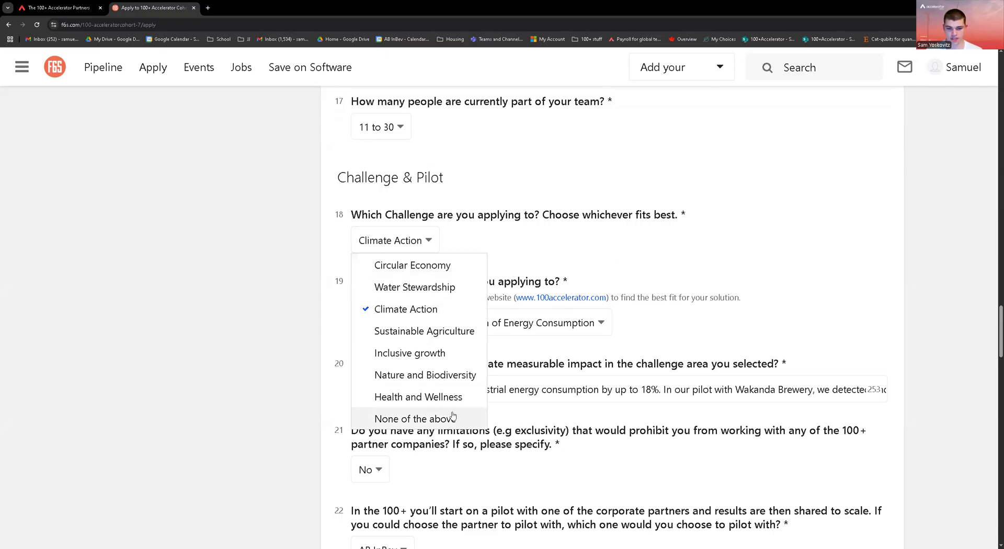
left_click(496, 238)
Browse the sub-challenge list, keeping Digitalisation and Automation of Energy Consumption
scroll(432, 294, "down", 2)
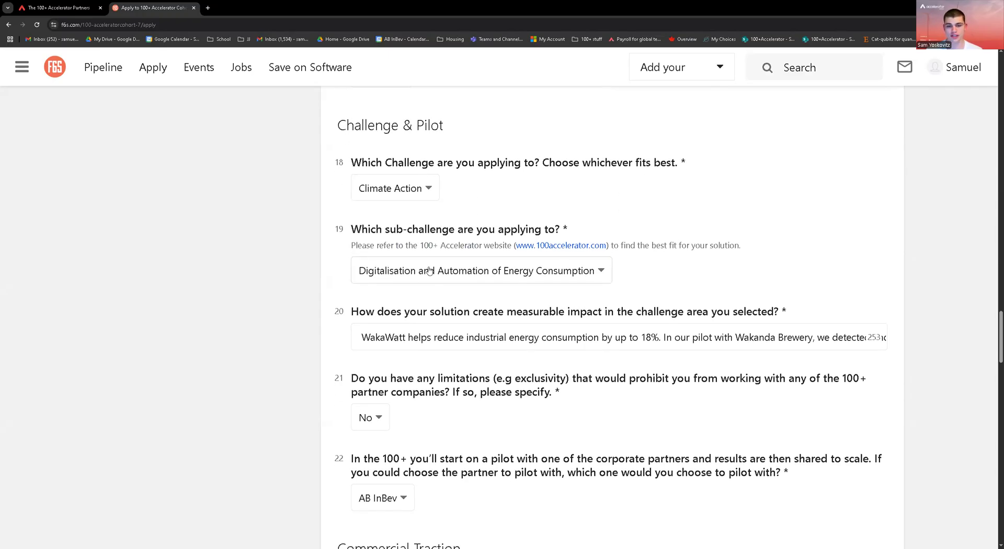
left_click(422, 313)
scroll(272, 293, "down", 1)
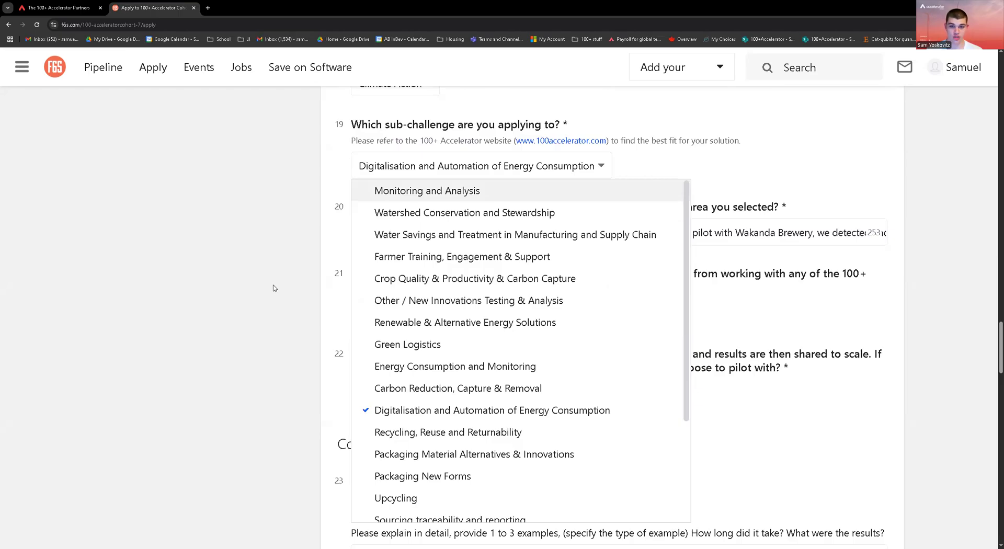
scroll(426, 306, "down", 2)
scroll(426, 306, "down", 3)
scroll(262, 287, "up", 2)
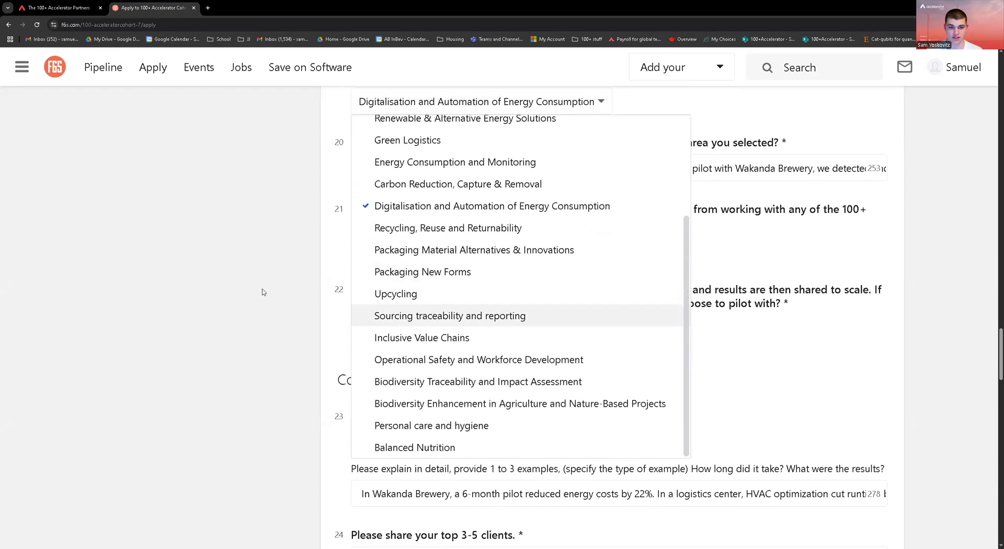
scroll(506, 300, "up", 3)
scroll(460, 292, "up", 4)
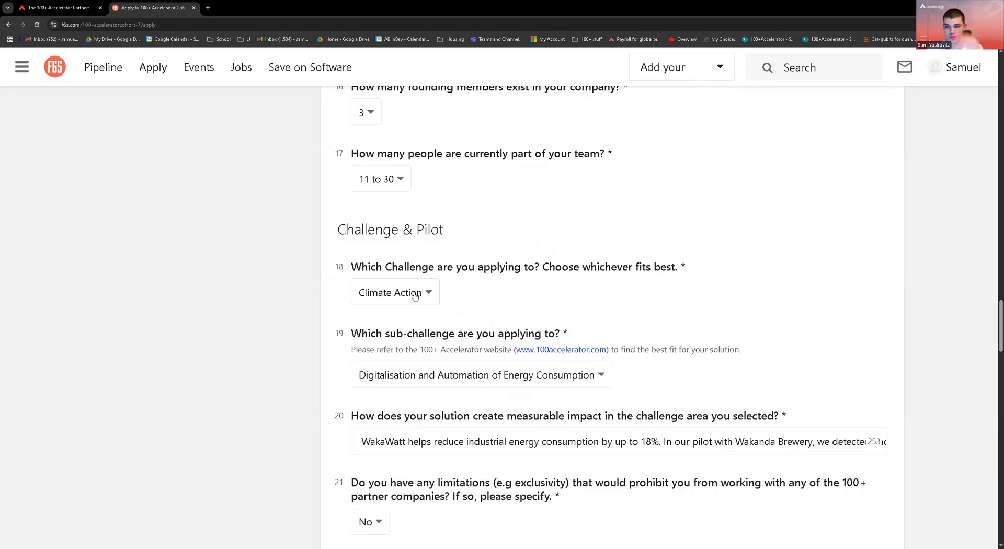
Scroll through the 100+ Accelerator Challenges page, then return to the F6S application
left_click(60, 7)
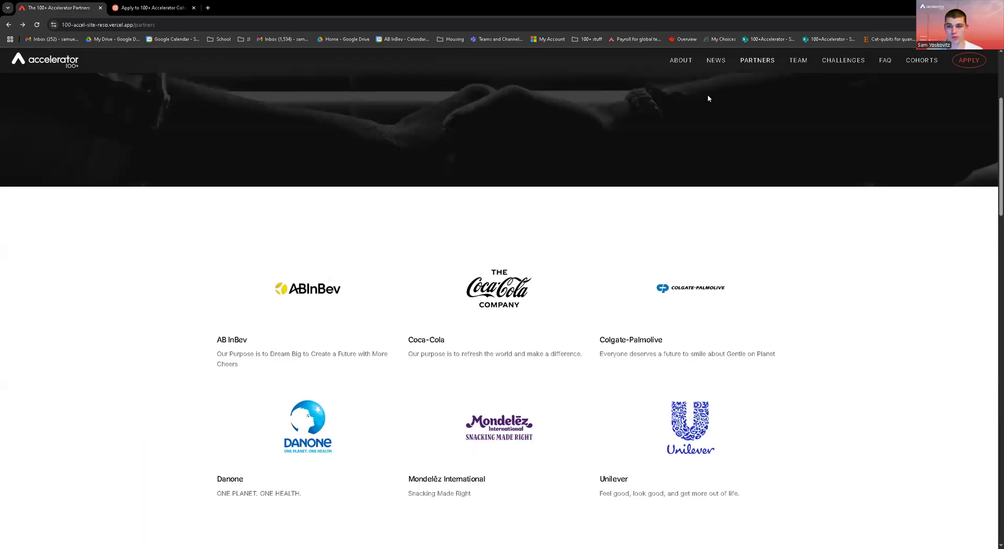
left_click(847, 61)
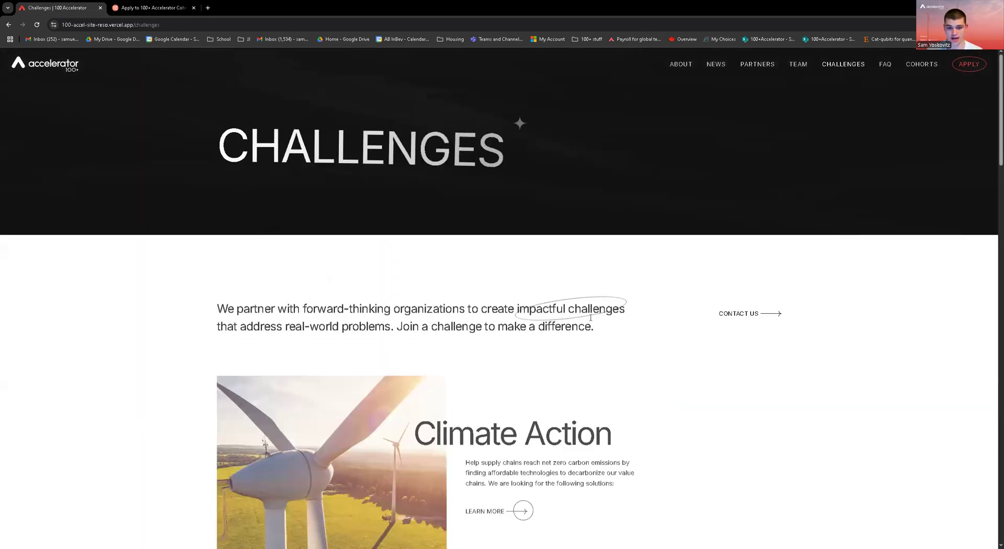
scroll(591, 317, "down", 5)
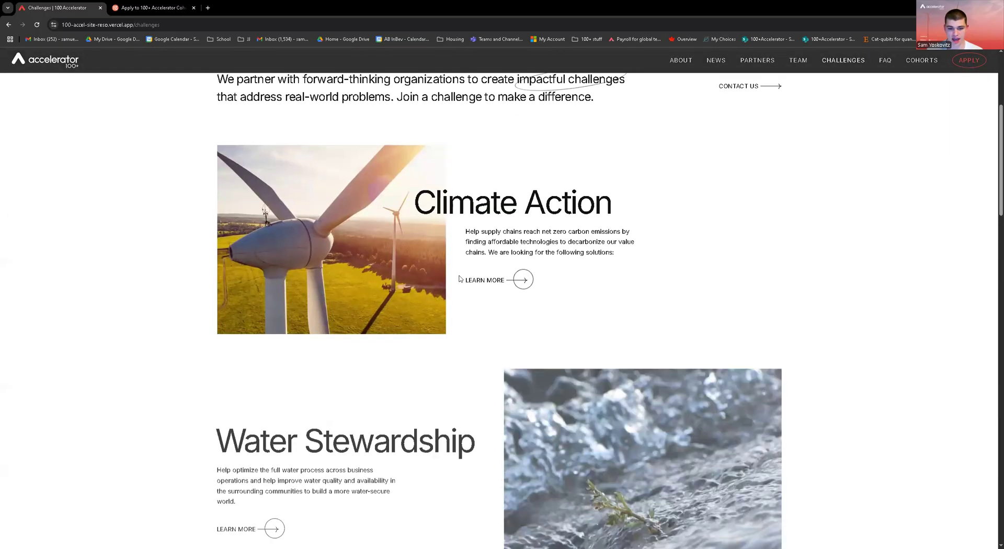
scroll(466, 275, "down", 10)
scroll(393, 257, "down", 5)
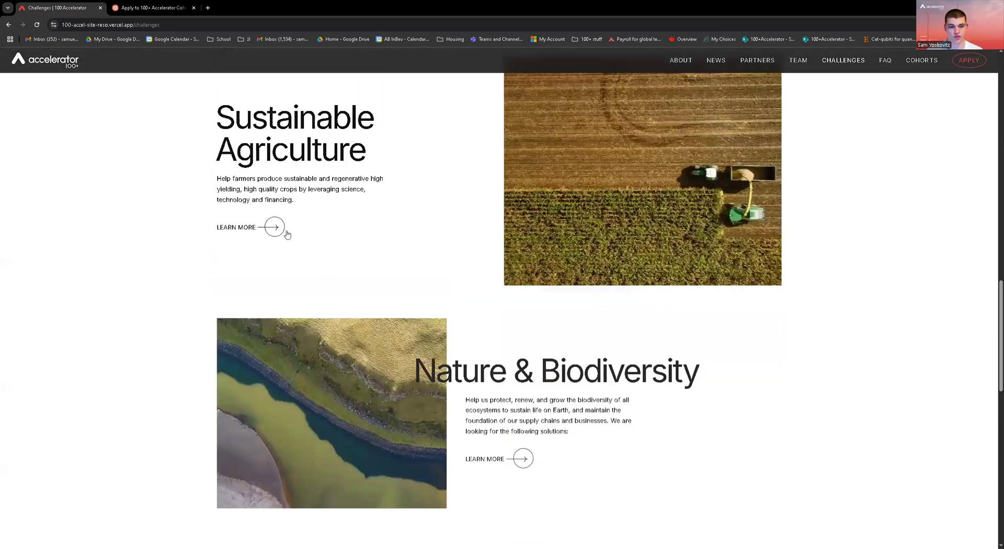
scroll(544, 273, "down", 5)
scroll(552, 273, "down", 3)
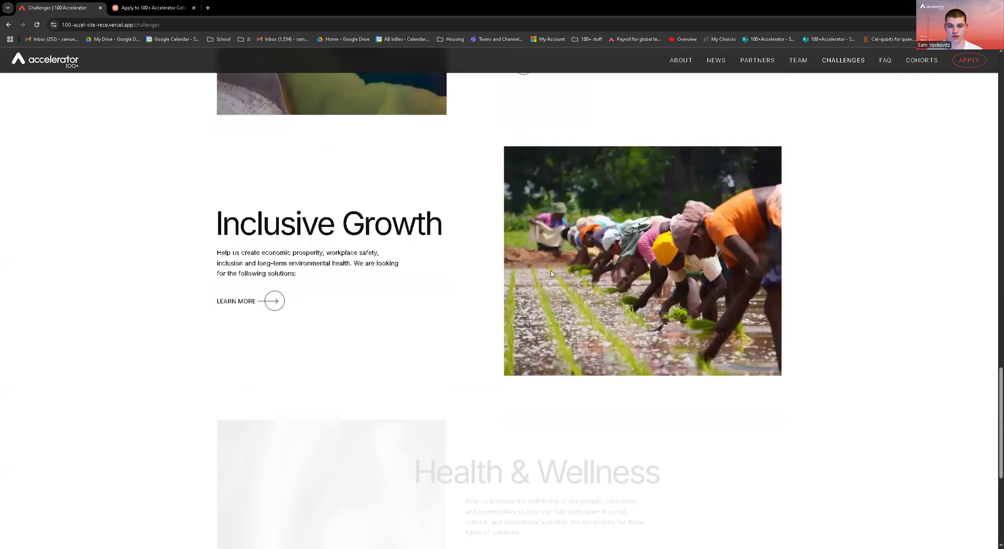
left_click(137, 6)
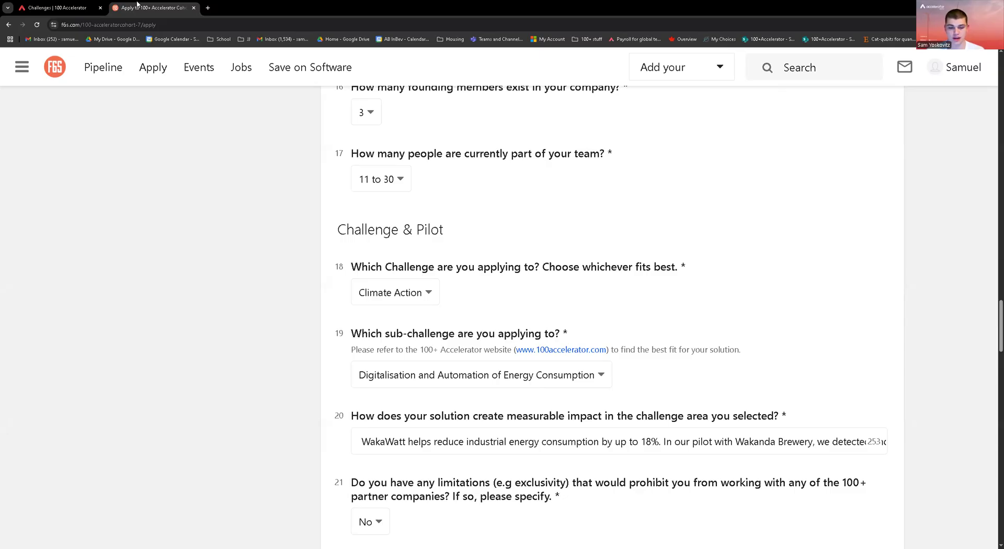
scroll(282, 165, "up", 20)
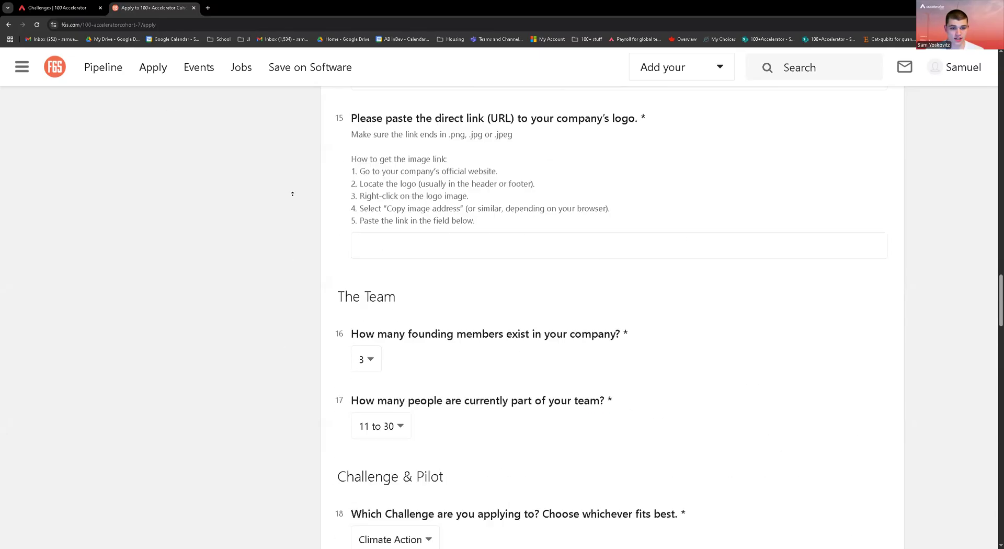
scroll(284, 168, "up", 6)
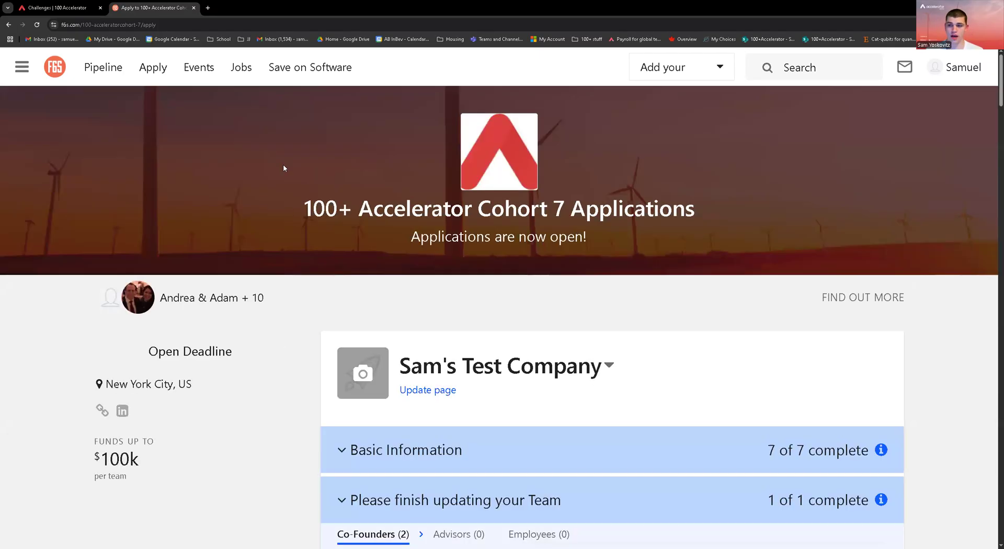